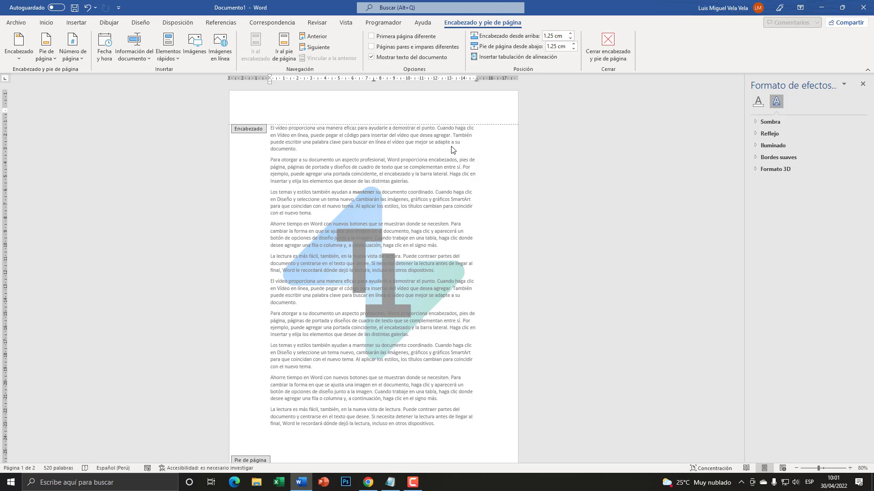
# Step: Switch to Notepad and write three numbered lines: "1._ Como de teto", "2.- Marca de agua" and "3.- Lo ponemos como encabezado"
pyautogui.click(390, 482)
pyautogui.write('1')
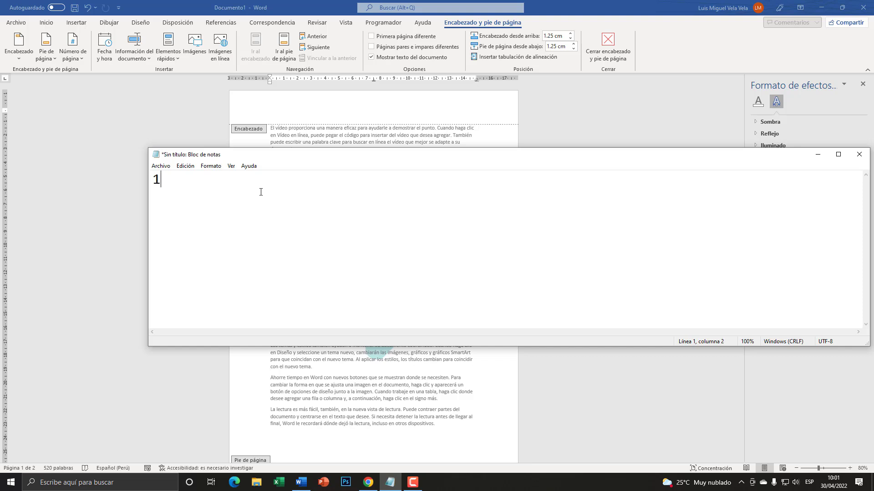
pyautogui.write('._ Como de te')
pyautogui.hotkey('alt', 'space')
pyautogui.press('Escape')
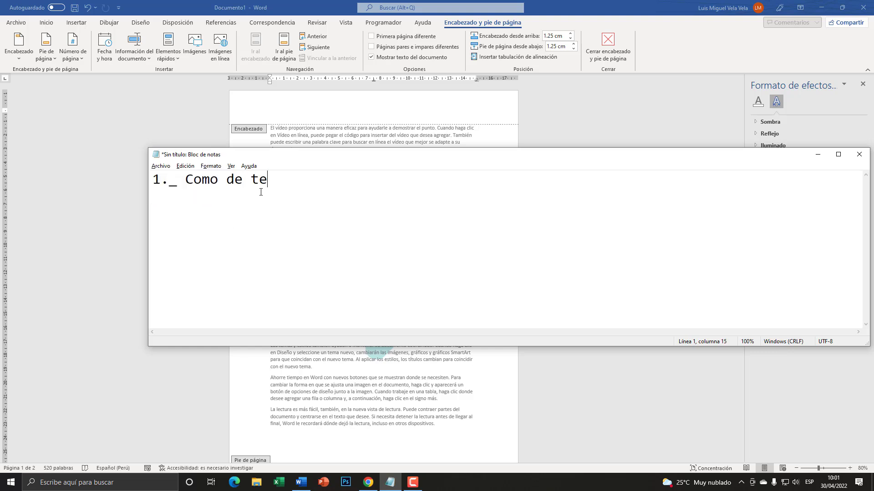
pyautogui.write('to')
pyautogui.press('Return')
pyautogui.write('2.- Marca de agua')
pyautogui.press('Return')
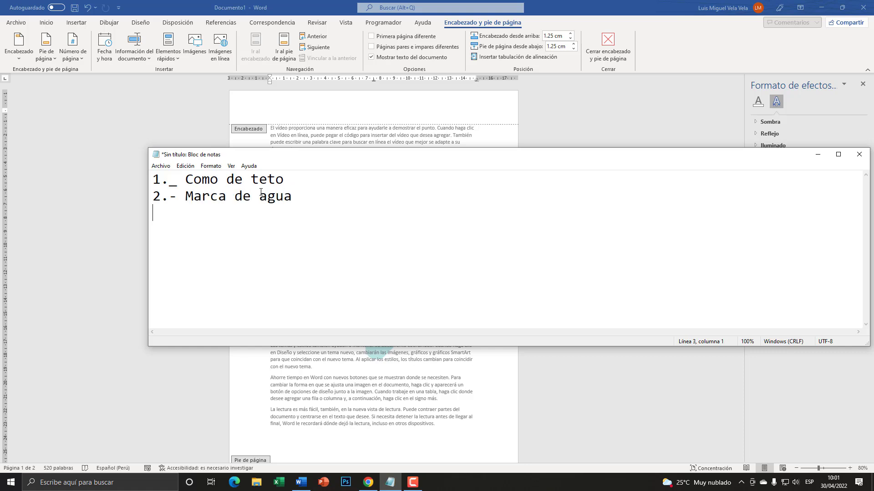
pyautogui.write('3.- Lo ponemos como encab')
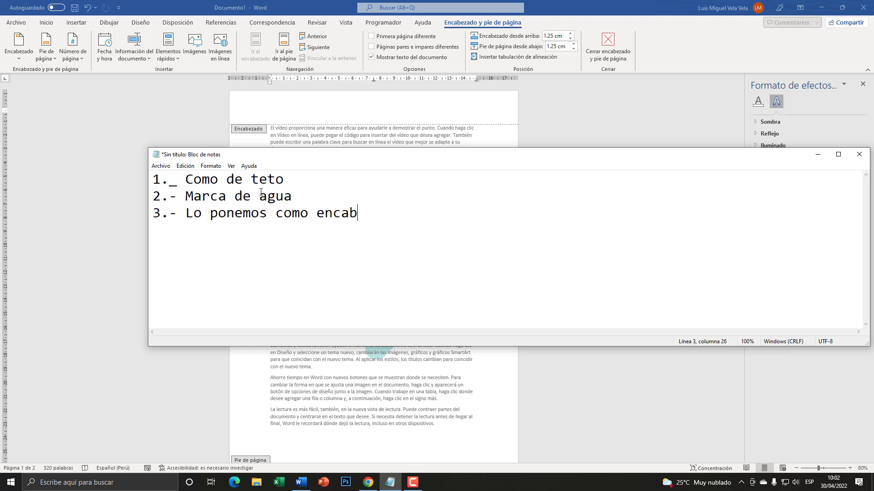
pyautogui.write('ezado')
# Step: Correct the first line of the notes to read "1._ Como fondo de texto" and highlight that line
pyautogui.click(268, 180)
pyautogui.write('x')
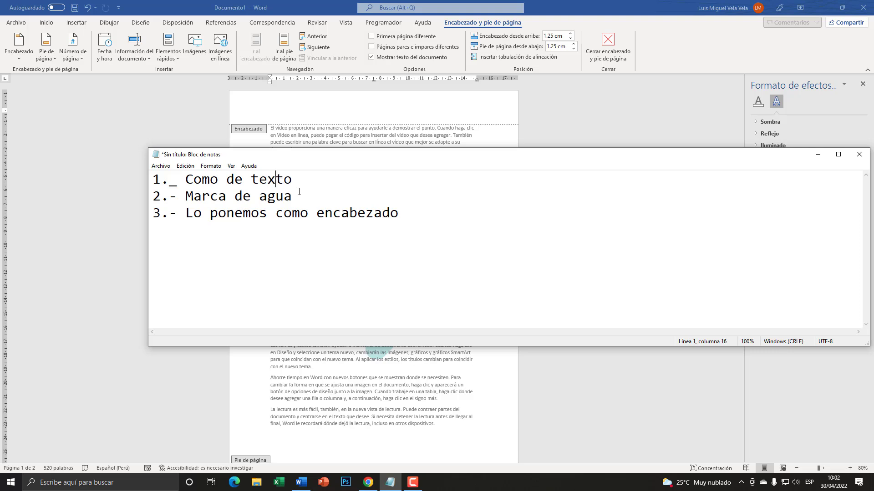
pyautogui.click(253, 185)
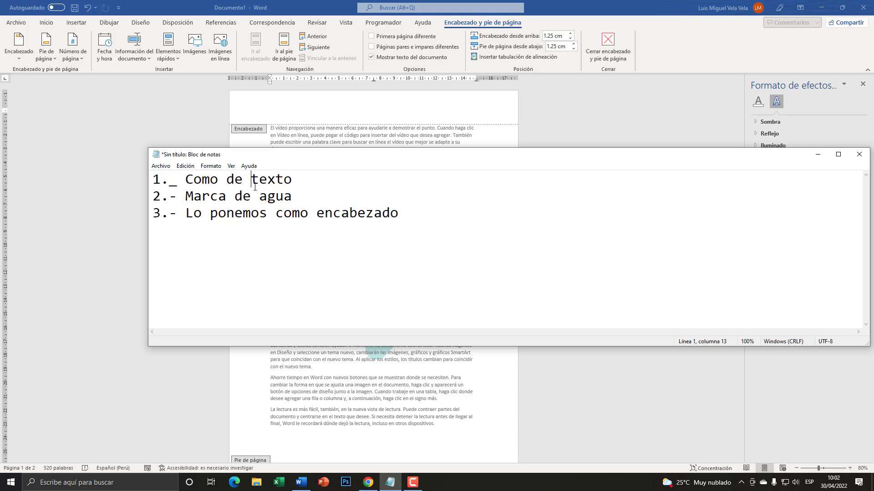
pyautogui.click(225, 182)
pyautogui.write('fondo')
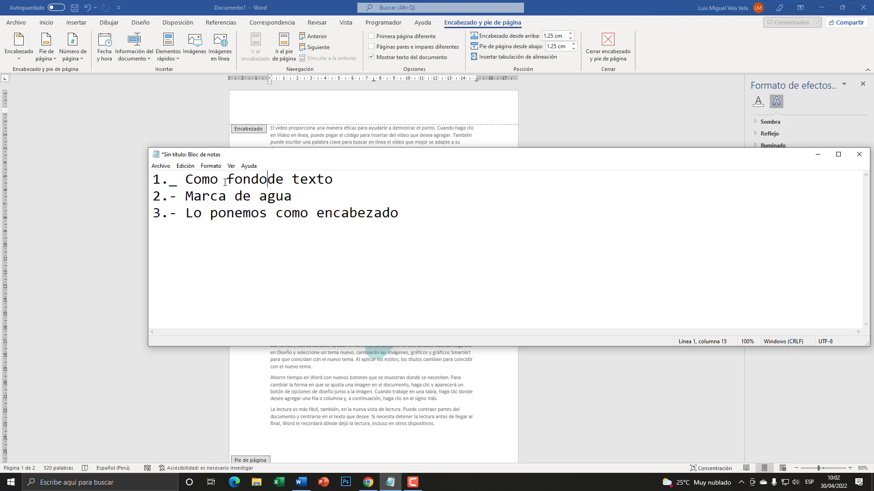
pyautogui.moveTo(355, 180); pyautogui.dragTo(153, 180)
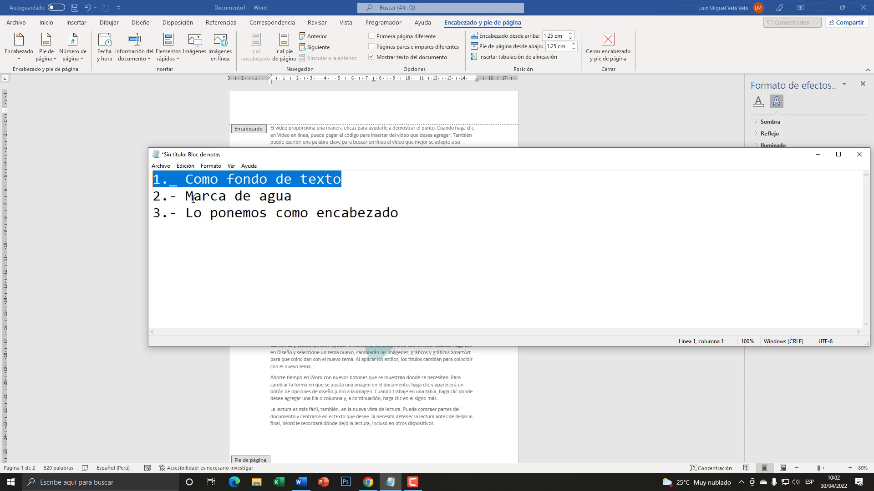
# Step: Start Word again from the Windows search and open a new blank document
pyautogui.click(297, 130)
pyautogui.click(137, 484)
pyautogui.write('Word')
pyautogui.press('Return')
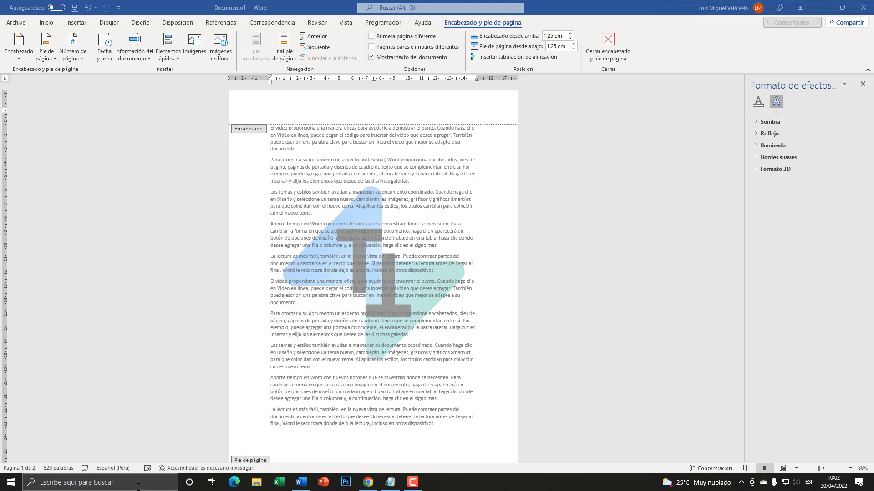
pyautogui.click(156, 101)
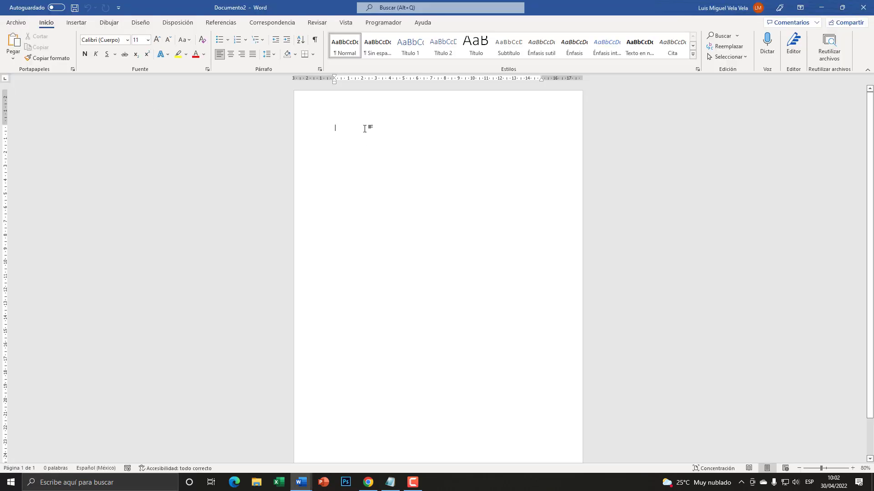
# Step: Fill the blank document with ten paragraphs of sample text using =rand(10)
pyautogui.write('=rand(10')
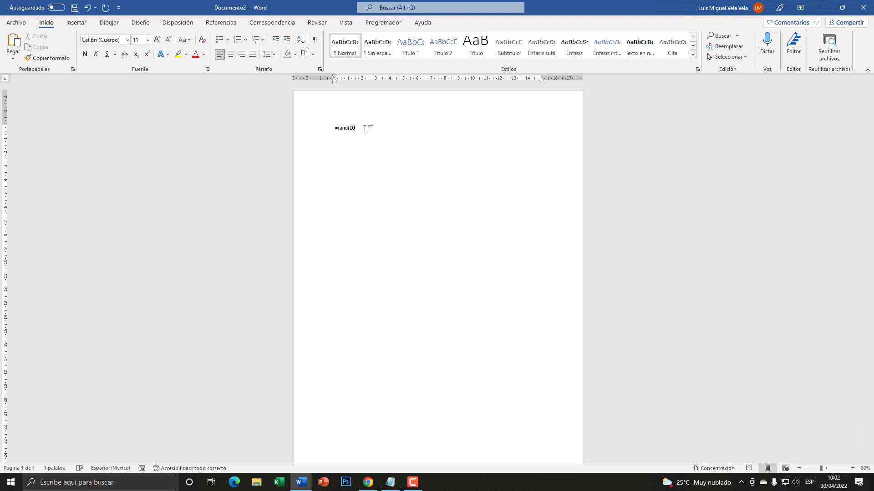
pyautogui.write(')')
pyautogui.press('Return')
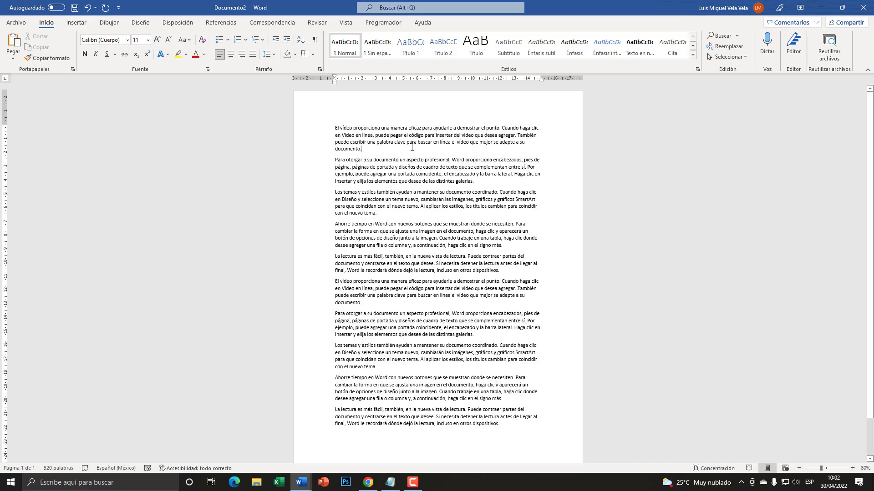
# Step: Insert the picture "Tio Techa Icono 512 px" from the desktop folder after the first paragraph
pyautogui.click(390, 482)
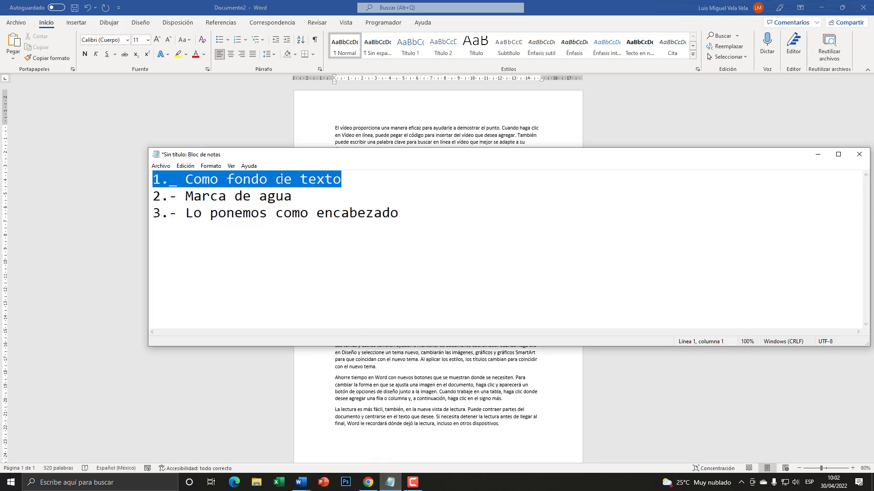
pyautogui.click(241, 92)
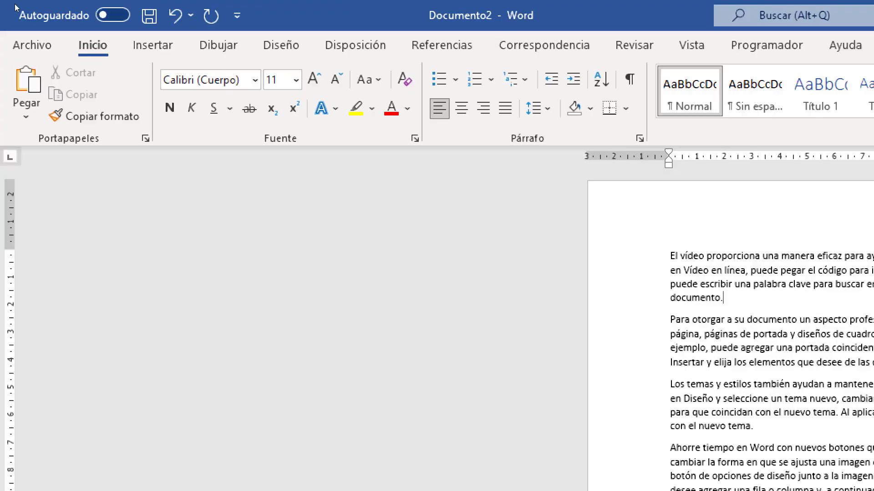
pyautogui.click(72, 25)
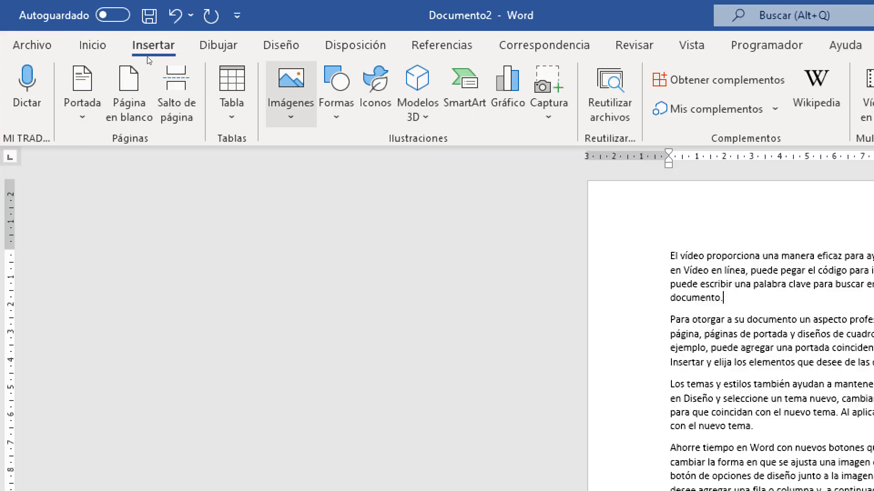
pyautogui.click(290, 95)
pyautogui.click(341, 169)
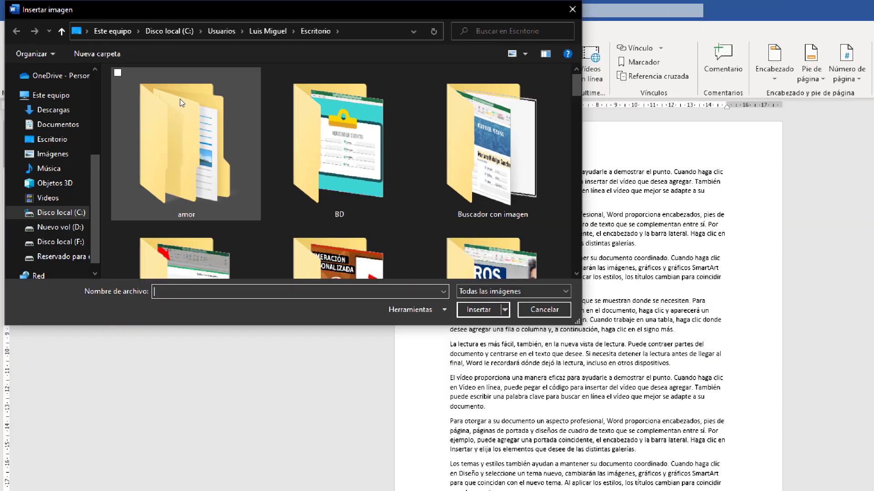
pyautogui.scroll(-6, 142, 73)
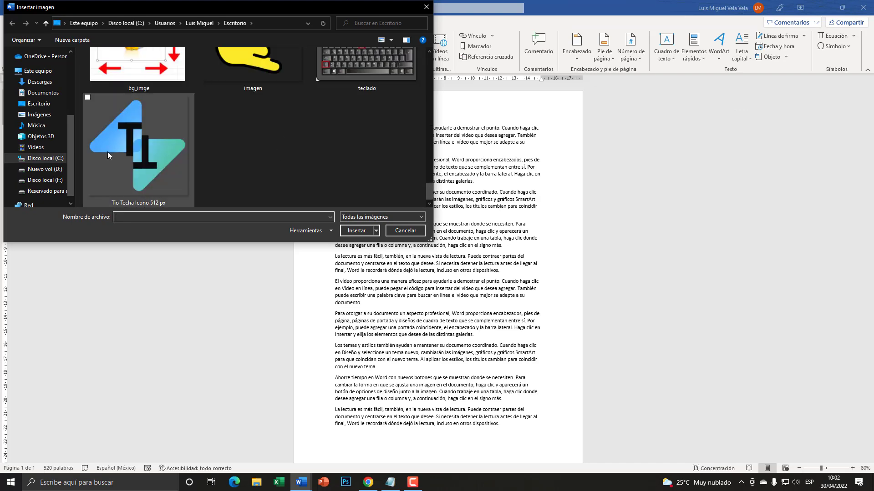
pyautogui.moveTo(192, 11); pyautogui.dragTo(475, 152)
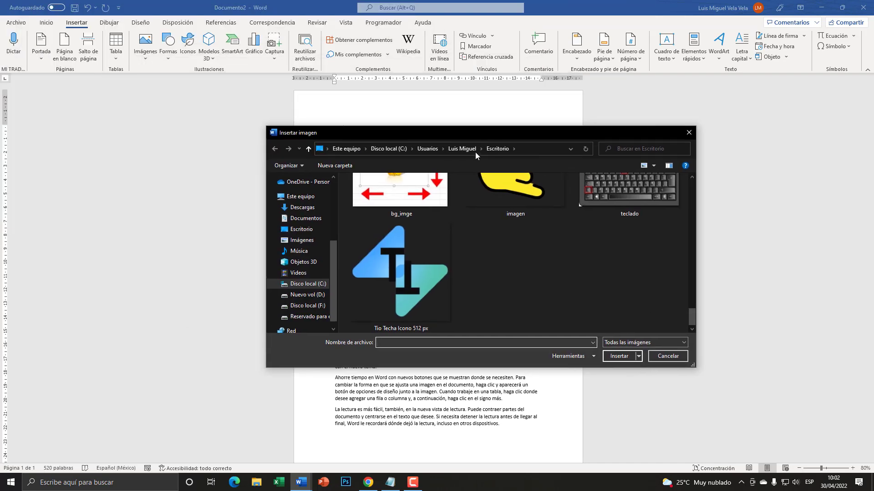
pyautogui.doubleClick(399, 272)
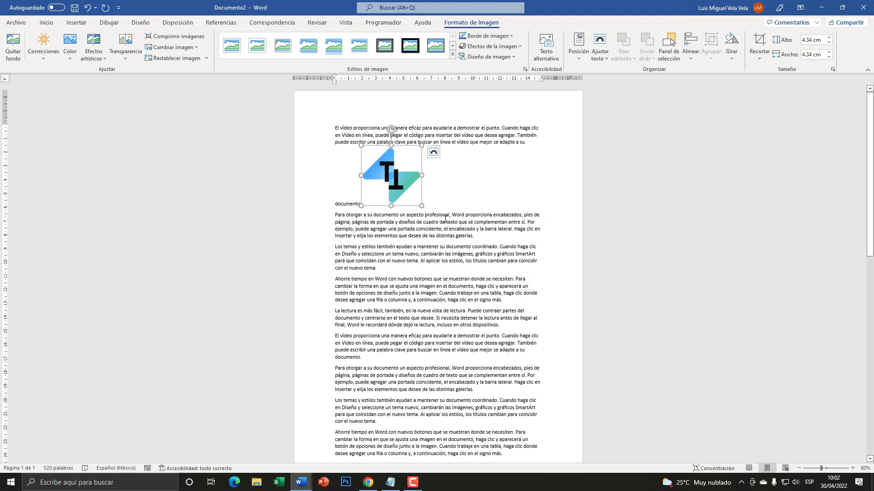
# Step: Enlarge the logo to about 12.14 cm square and place it behind the text near the middle of the page
pyautogui.moveTo(422, 206); pyautogui.dragTo(527, 267)
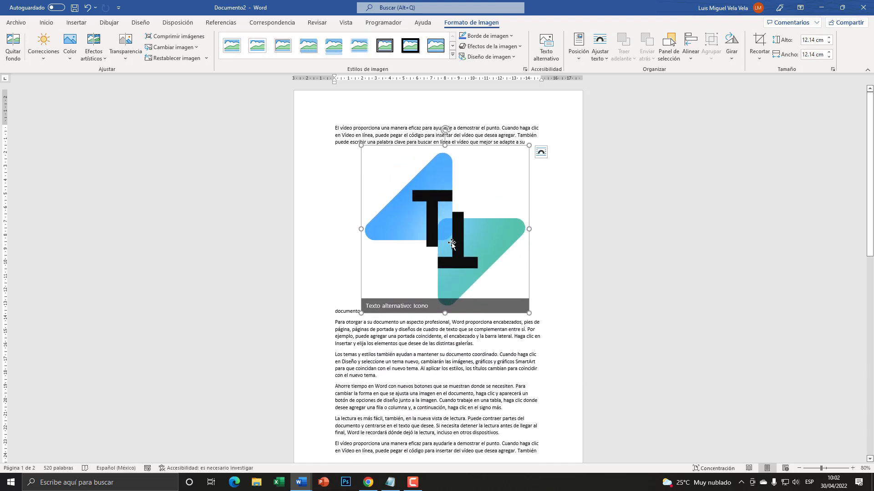
pyautogui.rightClick(423, 201)
pyautogui.moveTo(466, 374)
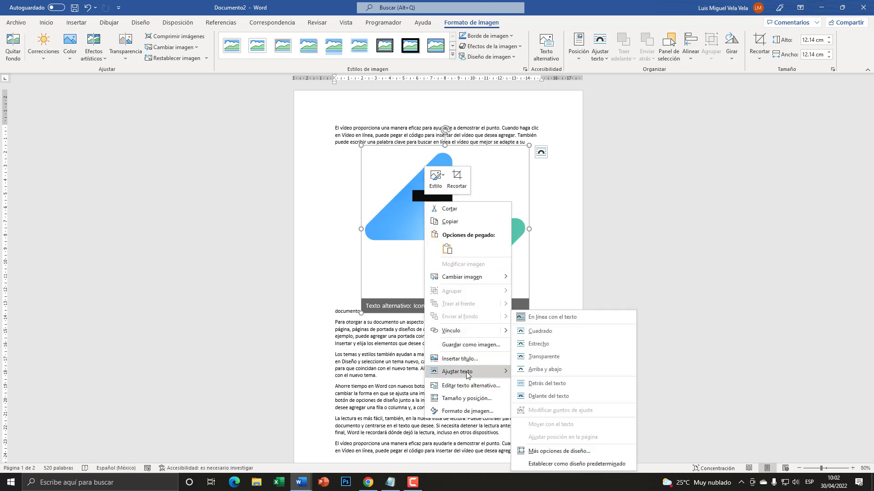
pyautogui.click(540, 386)
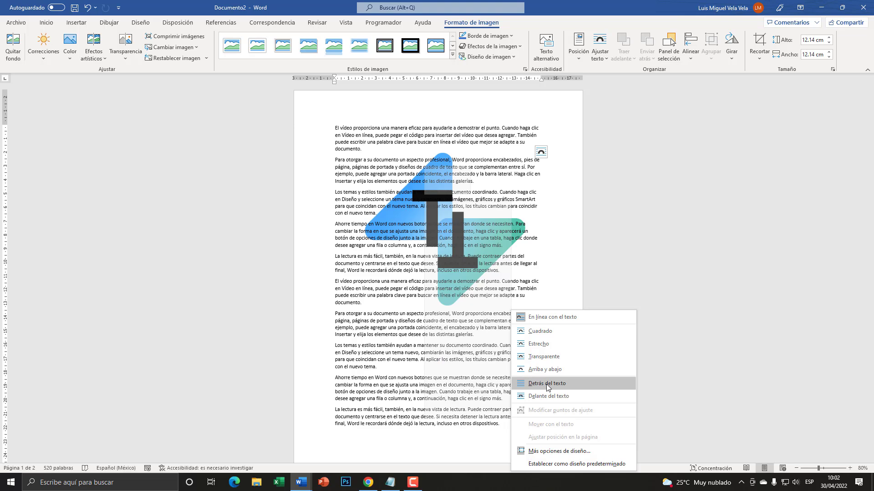
pyautogui.click(546, 384)
pyautogui.moveTo(439, 152); pyautogui.dragTo(418, 185)
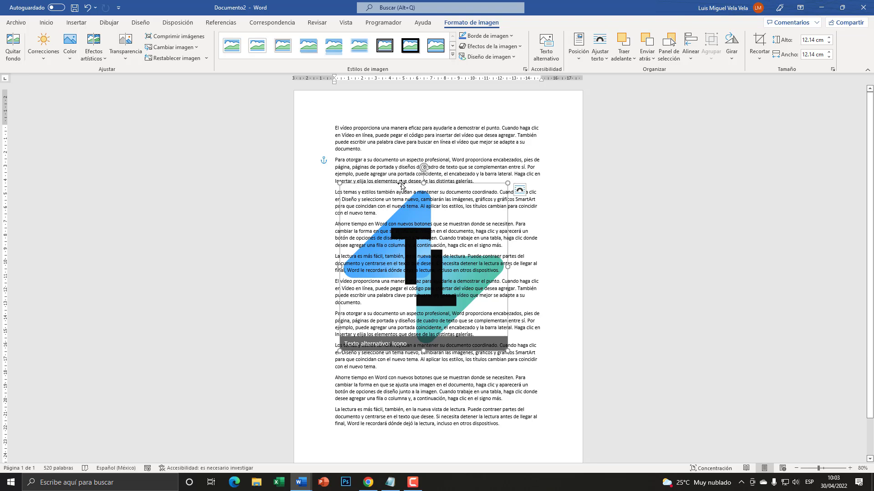
# Step: Set the logo's picture transparency to 48% in the image format settings
pyautogui.rightClick(402, 187)
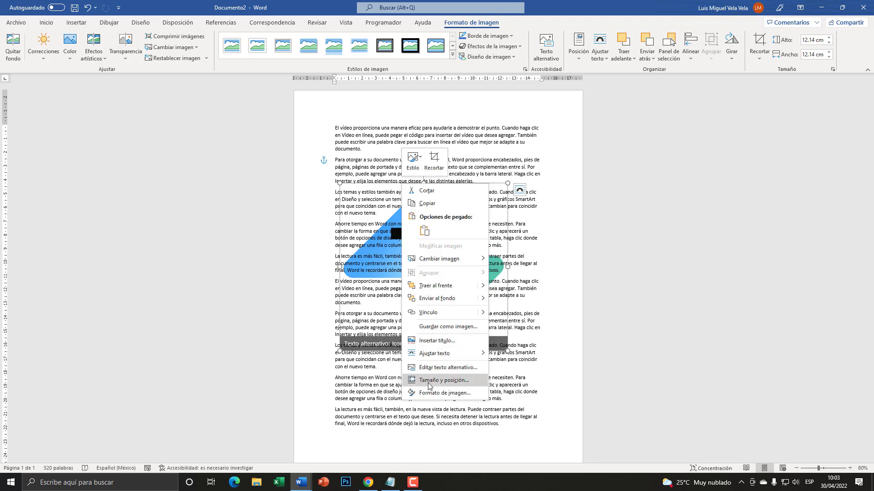
pyautogui.click(453, 394)
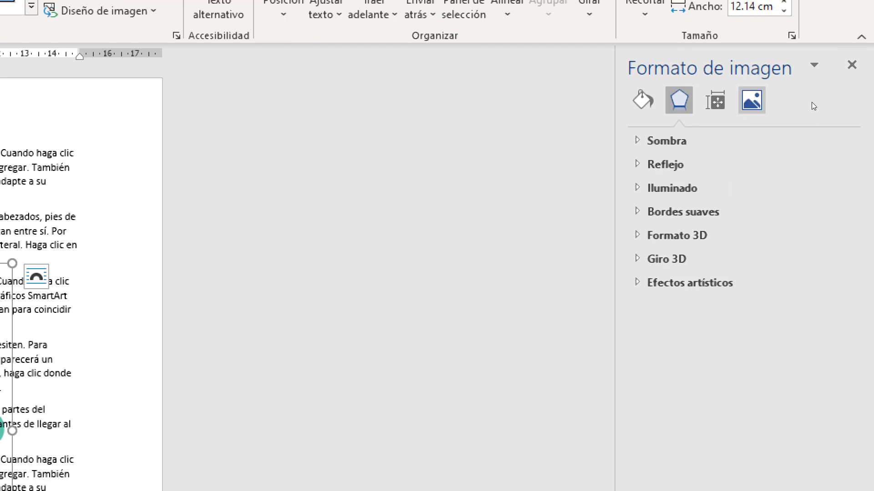
pyautogui.click(751, 100)
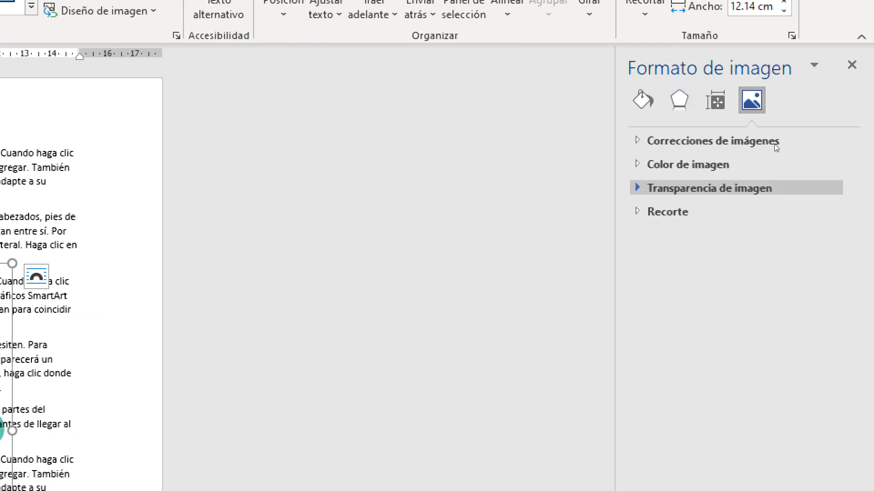
pyautogui.press('Return')
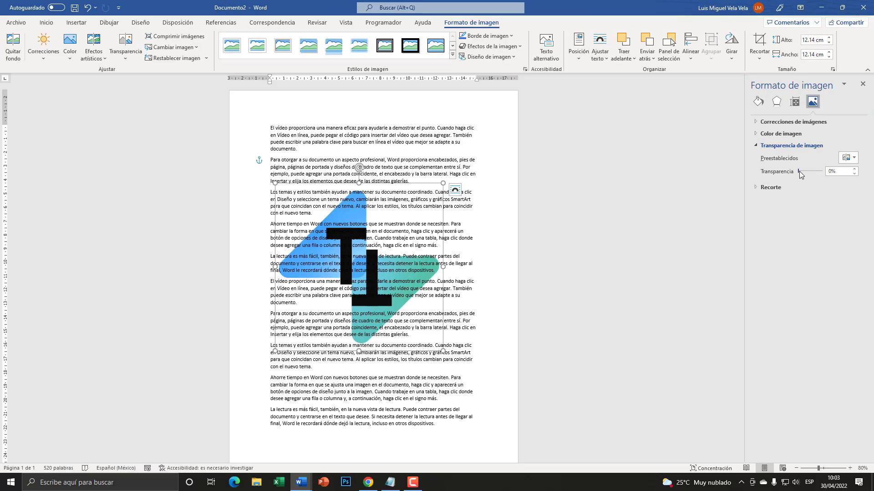
pyautogui.moveTo(799, 171); pyautogui.dragTo(810, 171)
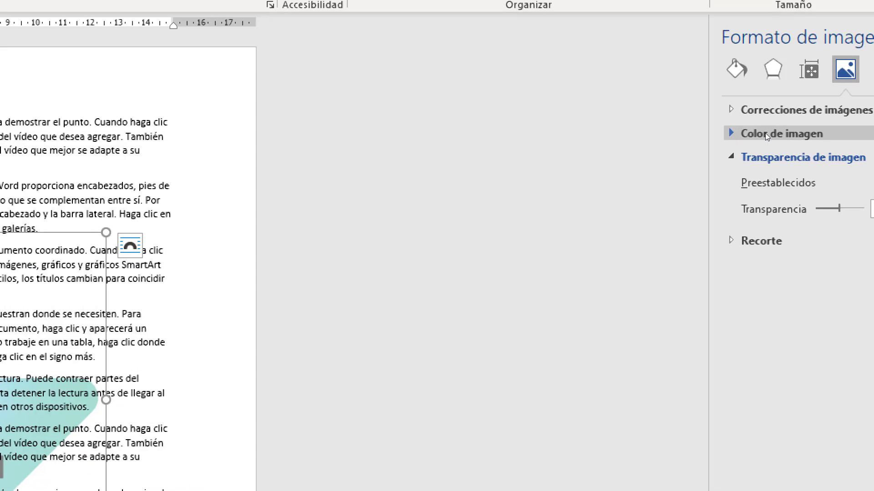
# Step: Try a color saturation of 0% on the logo and restore it to 100%
pyautogui.click(780, 133)
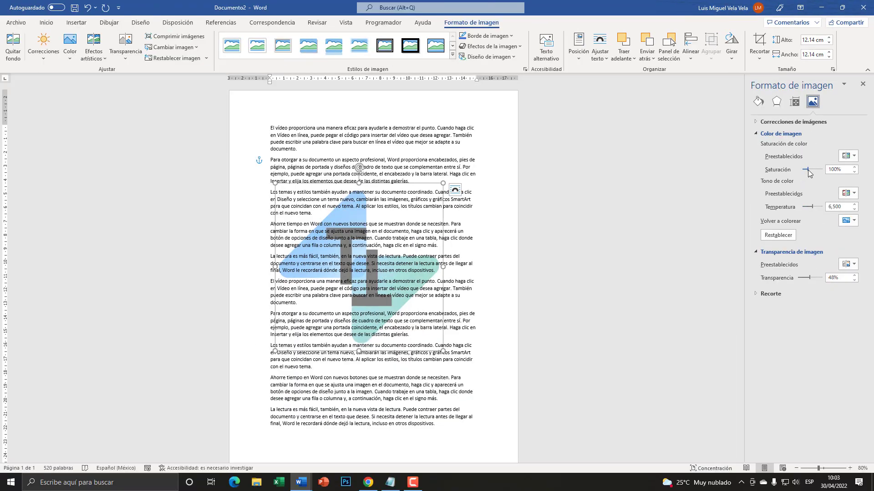
pyautogui.moveTo(741, 205); pyautogui.dragTo(647, 206)
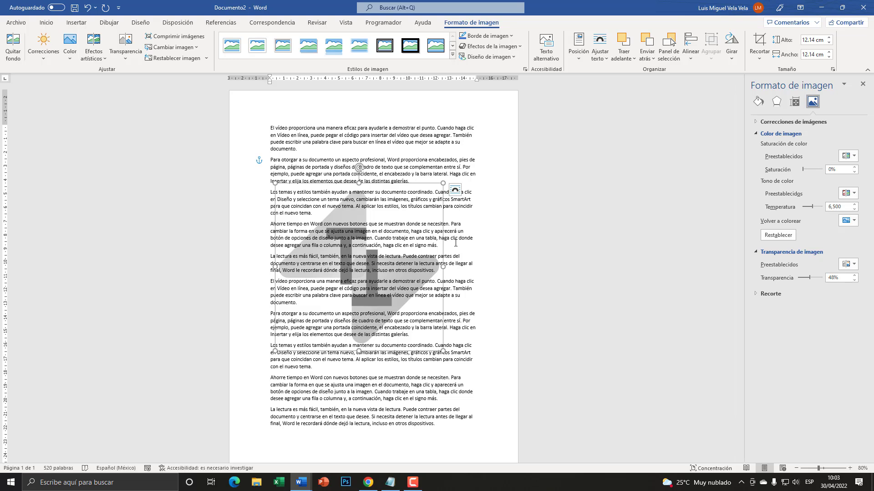
pyautogui.click(814, 170)
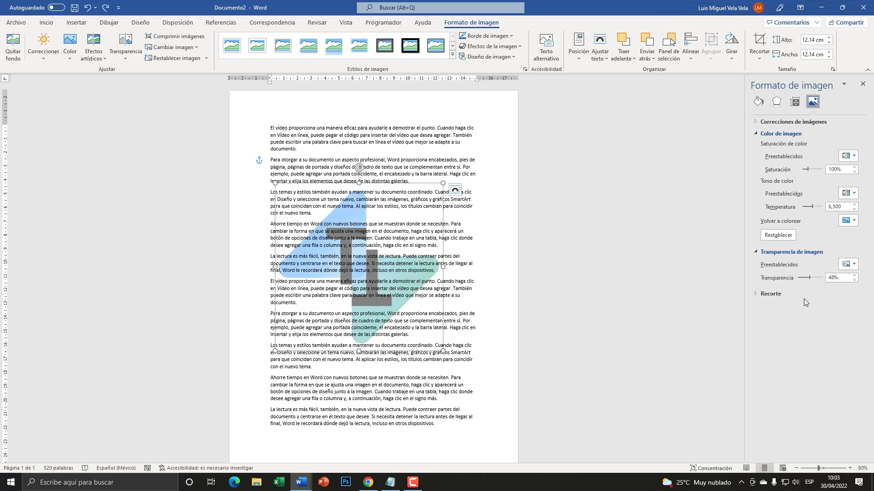
# Step: Raise the logo's transparency to 67% and center it behind the text on the page
pyautogui.moveTo(808, 281); pyautogui.dragTo(815, 282)
pyautogui.moveTo(374, 183); pyautogui.dragTo(390, 189)
pyautogui.scroll(-2, 394, 169)
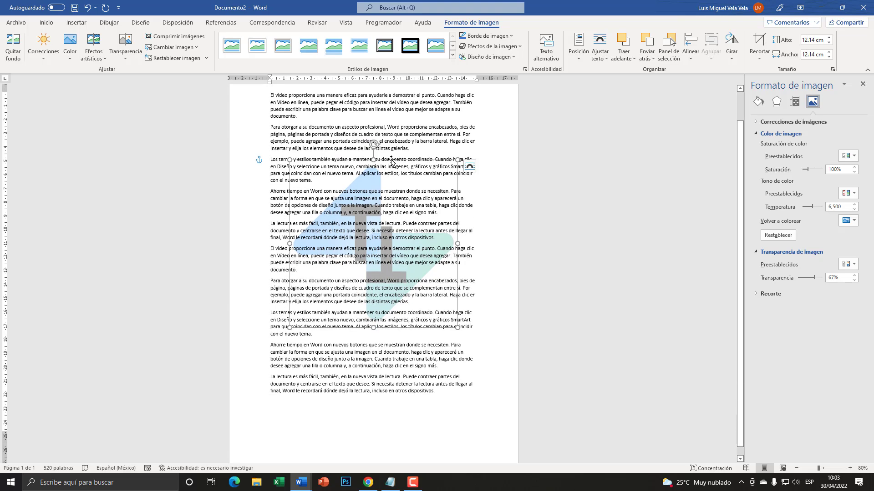
pyautogui.click(390, 482)
pyautogui.click(388, 96)
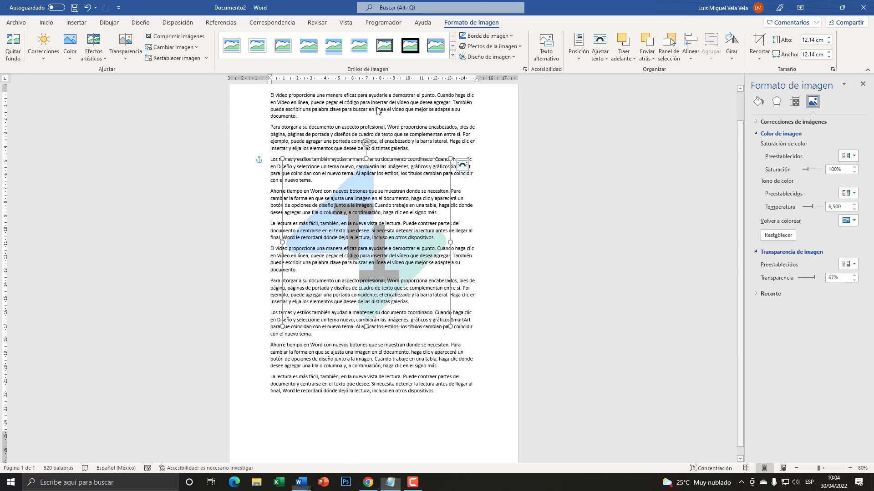
pyautogui.scroll(-1, 419, 352)
pyautogui.scroll(2, 419, 353)
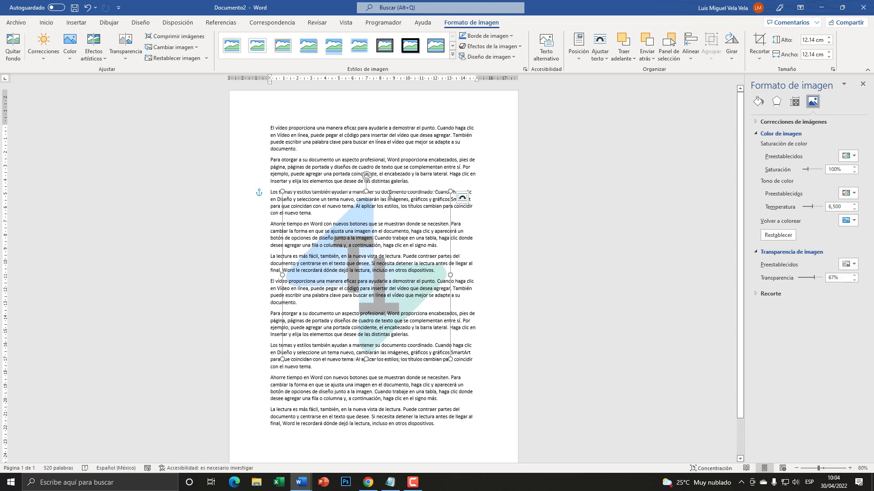
pyautogui.moveTo(386, 191); pyautogui.dragTo(385, 184)
# Step: Insert a page break after the last paragraph to start a second page
pyautogui.scroll(-2, 459, 386)
pyautogui.click(459, 386)
pyautogui.hotkey('ctrl', 'Return')
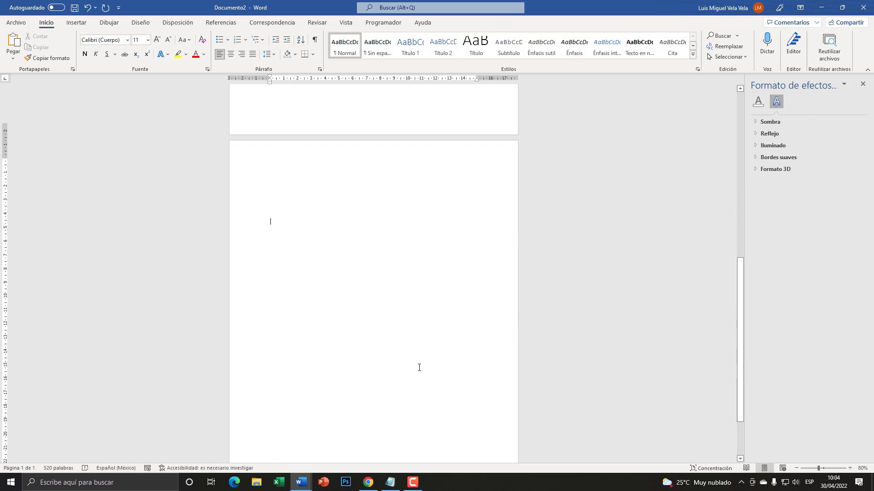
# Step: Switch to Notepad, highlight the "2.- Marca de agua" line in the list of methods, and return to the Word document
pyautogui.scroll(5, 417, 368)
pyautogui.scroll(3, 414, 368)
pyautogui.click(390, 483)
pyautogui.moveTo(312, 202); pyautogui.dragTo(153, 201)
pyautogui.hotkey('alt', 'Tab')
pyautogui.click(390, 482)
pyautogui.hotkey('alt', 'Tab')
pyautogui.scroll(2, 339, 161)
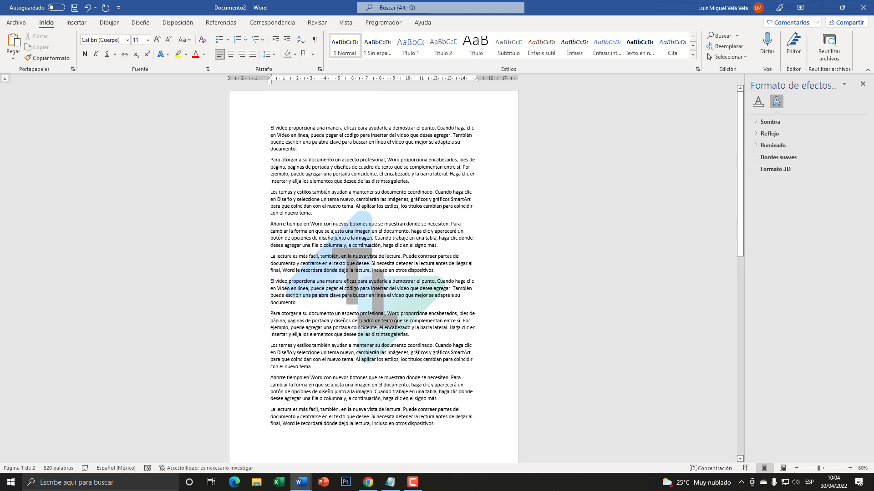
# Step: Try shifting the logo behind the text and adding "Sdf sdf sdf" at the end of the third paragraph
pyautogui.click(365, 204)
pyautogui.moveTo(365, 203); pyautogui.dragTo(364, 188)
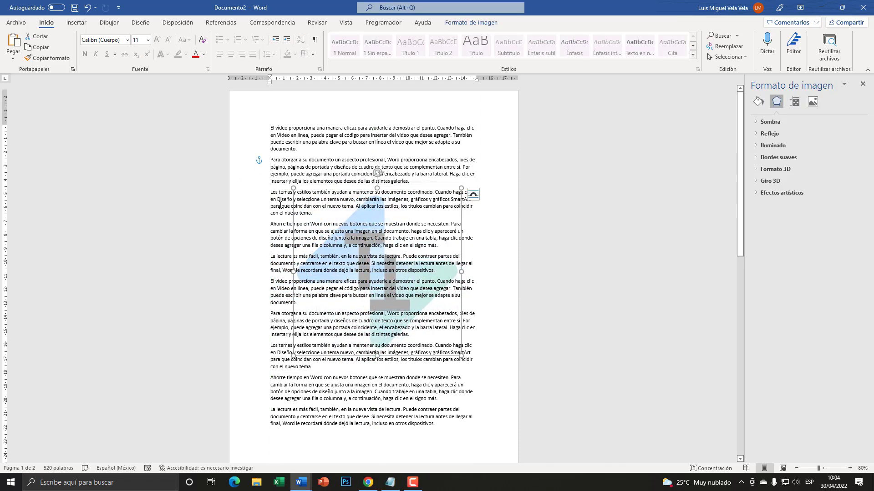
pyautogui.click(314, 213)
pyautogui.write('Sdf sdf sdf')
pyautogui.moveTo(375, 221); pyautogui.dragTo(368, 214)
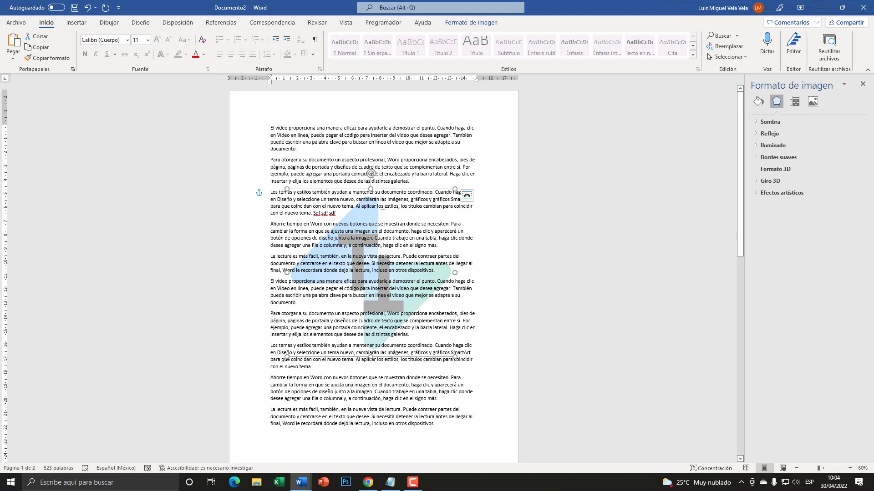
# Step: Delete the logo picture and the test text "Sdf sdf sdf" at the end of the third paragraph
pyautogui.click(351, 216)
pyautogui.press('BackSpace')
pyautogui.press('BackSpace')
pyautogui.press('BackSpace')
pyautogui.press('BackSpace')
pyautogui.press('BackSpace')
pyautogui.press('BackSpace')
pyautogui.press('BackSpace')
pyautogui.press('BackSpace')
pyautogui.press('BackSpace')
pyautogui.press('BackSpace')
pyautogui.press('BackSpace')
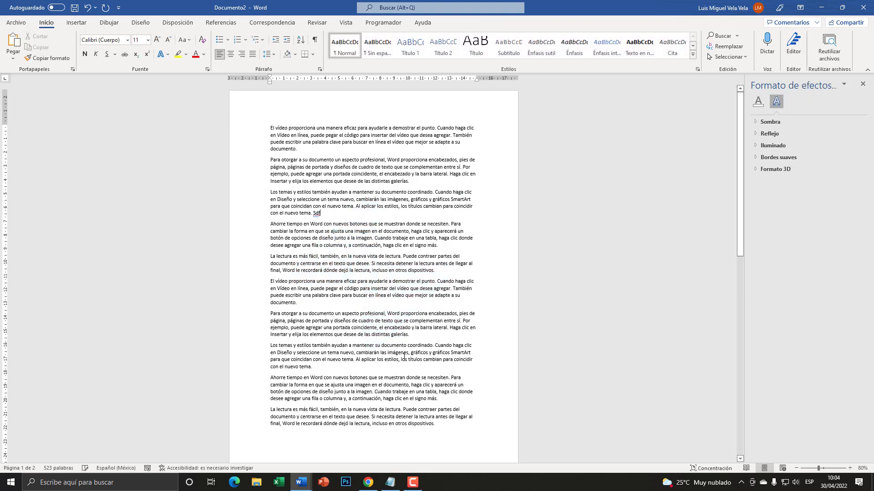
# Step: Open the custom watermark settings for the document and move the dialog over the page
pyautogui.click(390, 482)
pyautogui.click(333, 133)
pyautogui.click(141, 25)
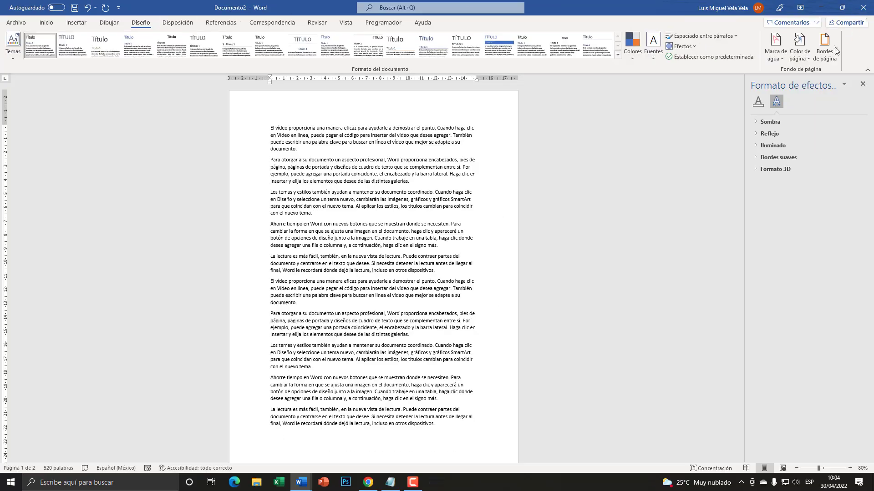
pyautogui.click(774, 59)
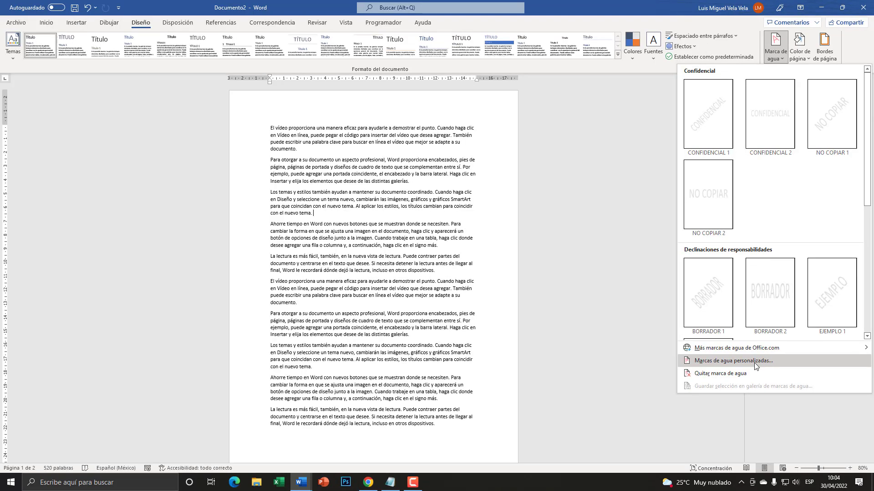
pyautogui.click(755, 363)
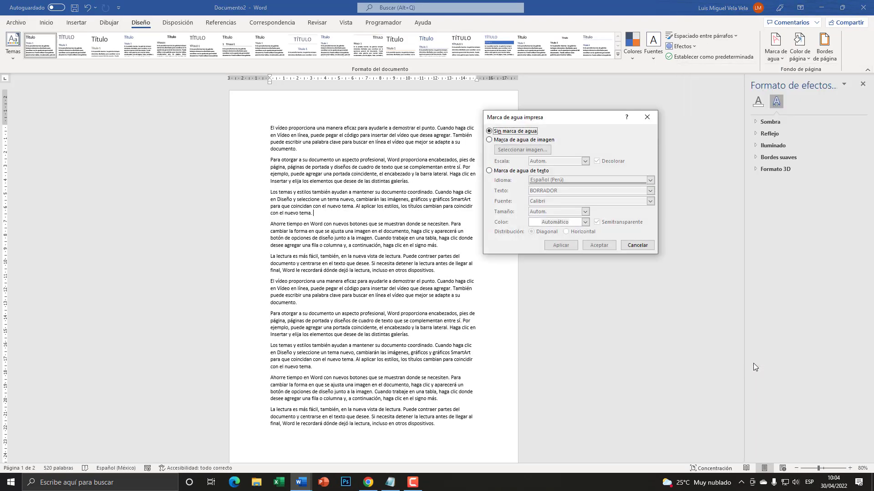
pyautogui.moveTo(542, 117); pyautogui.dragTo(341, 166)
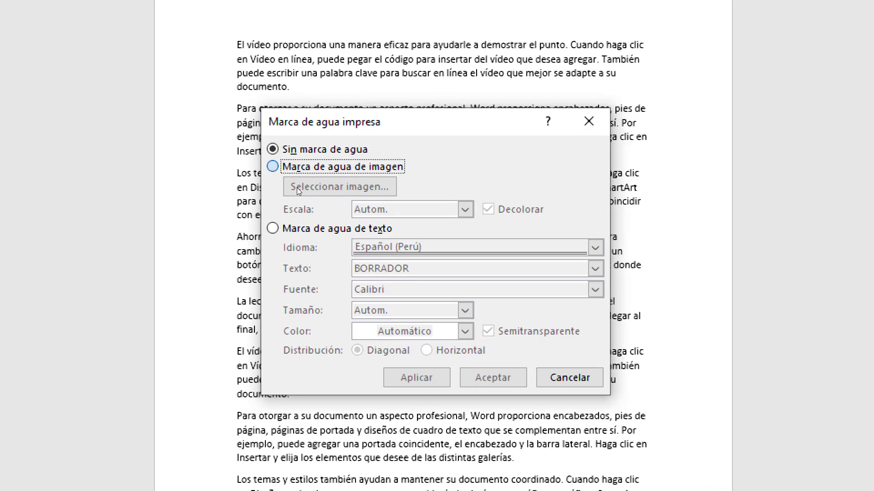
# Step: Apply a picture watermark using the image file "Tio Techa Icono 512 px" from the desktop
pyautogui.click(297, 188)
pyautogui.click(324, 192)
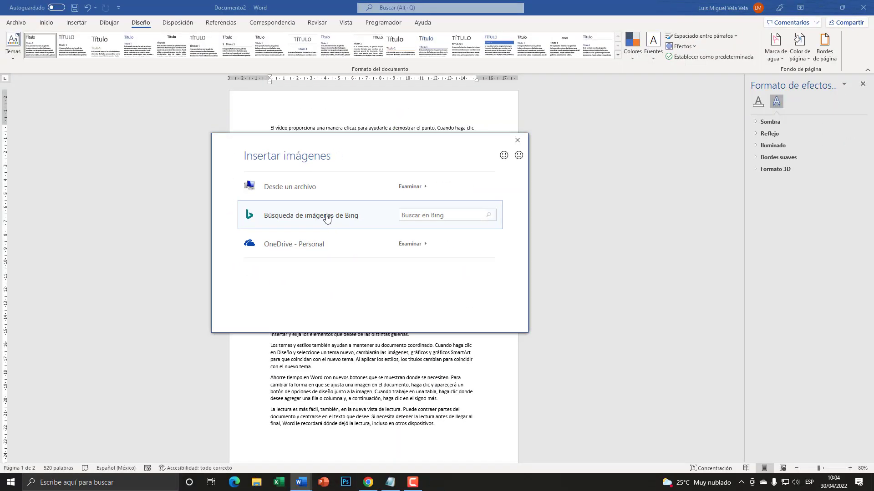
pyautogui.click(304, 195)
pyautogui.scroll(-10, 418, 267)
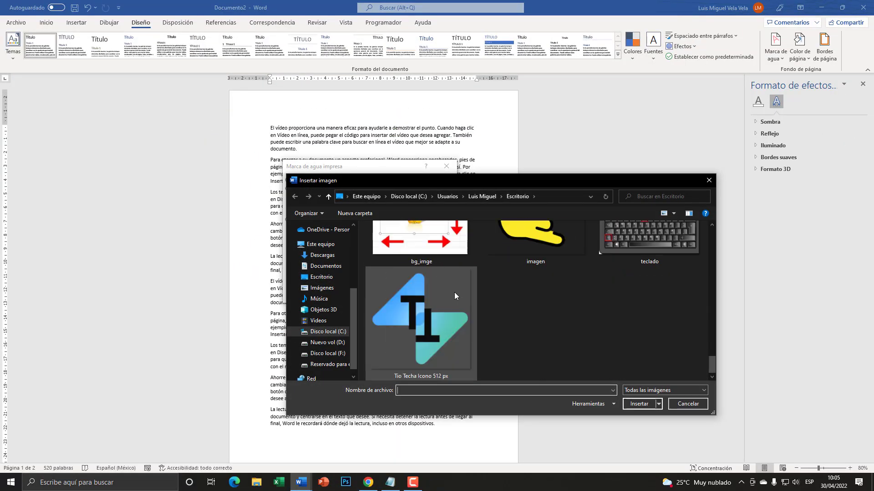
pyautogui.doubleClick(443, 312)
pyautogui.moveTo(382, 167); pyautogui.dragTo(643, 111)
pyautogui.click(621, 239)
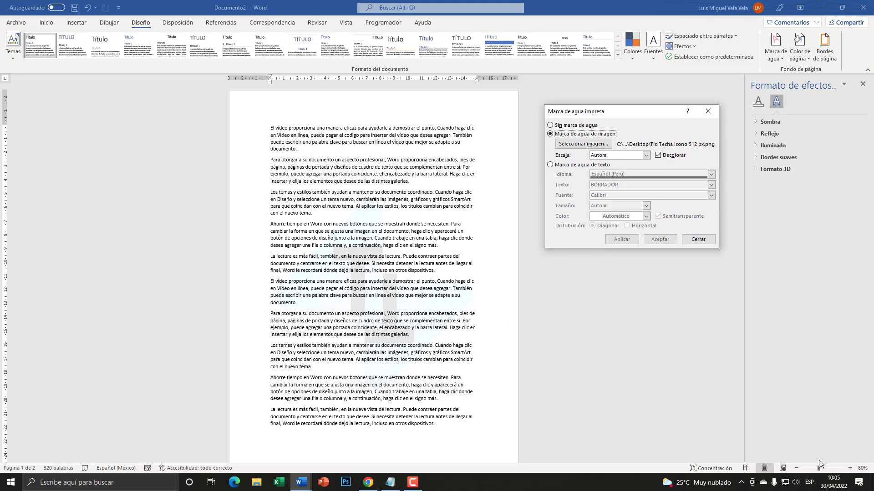
# Step: Turn off the washout (Decolorar) option for the picture watermark and apply the change
pyautogui.click(851, 471)
pyautogui.click(367, 270)
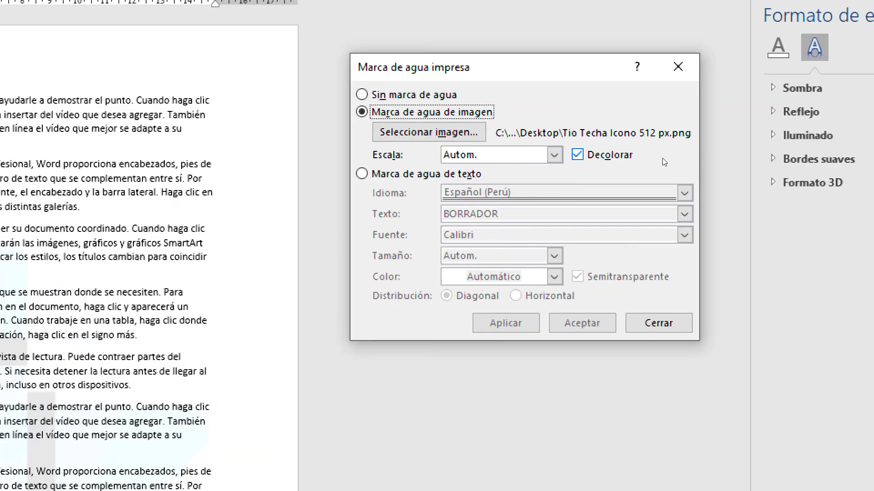
pyautogui.click(699, 158)
pyautogui.press('space')
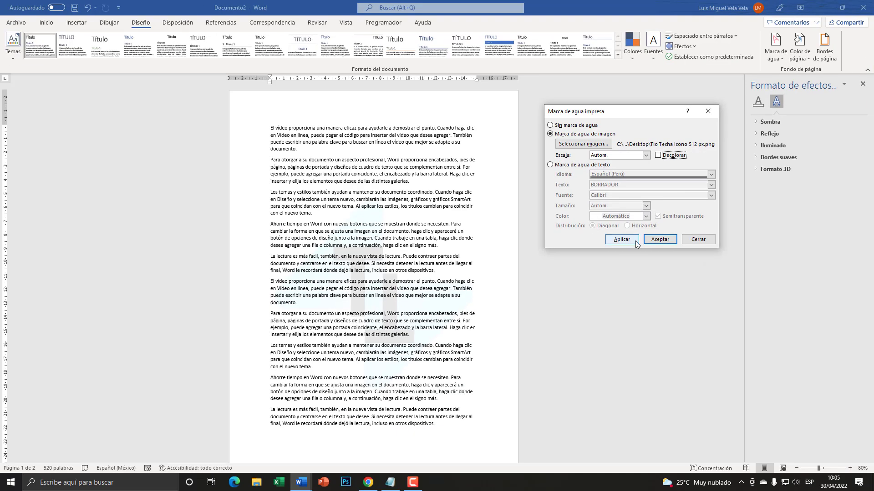
pyautogui.click(528, 324)
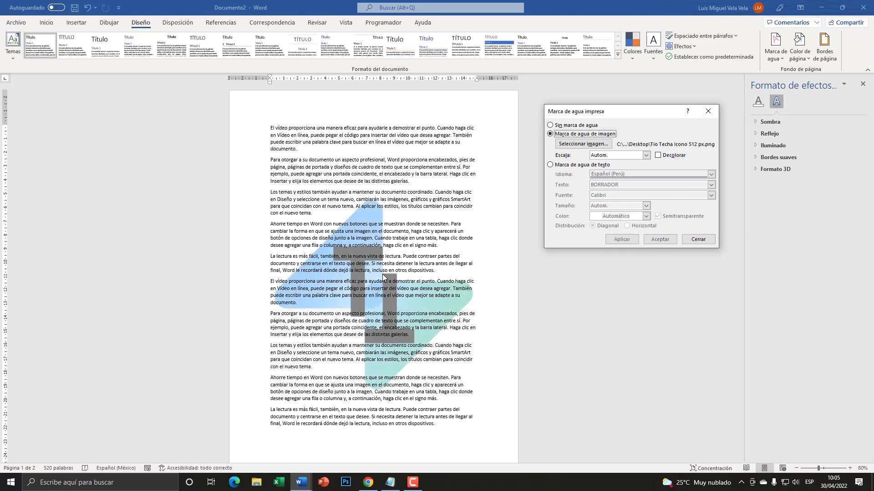
# Step: Set the picture watermark's scale to 200% and apply it
pyautogui.click(645, 156)
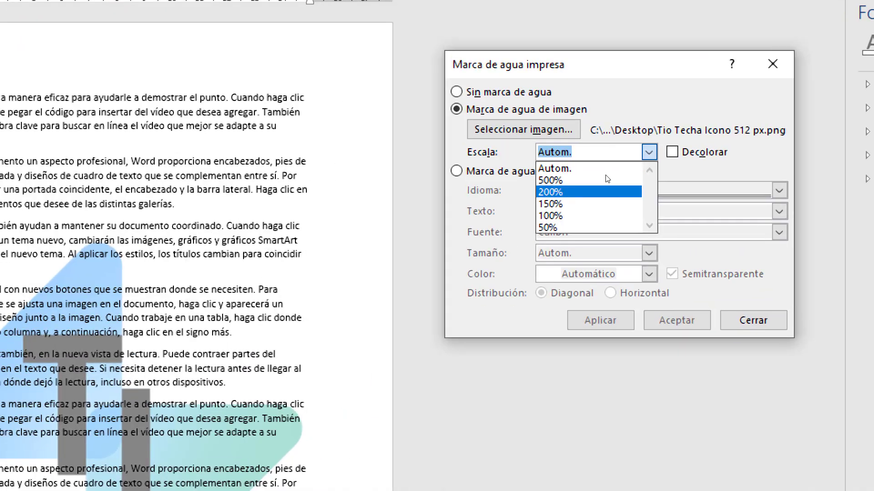
pyautogui.click(605, 175)
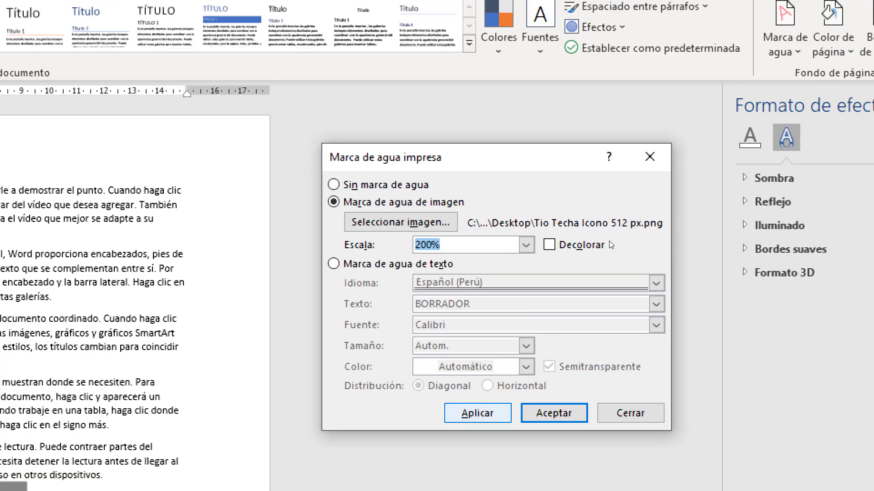
pyautogui.click(617, 240)
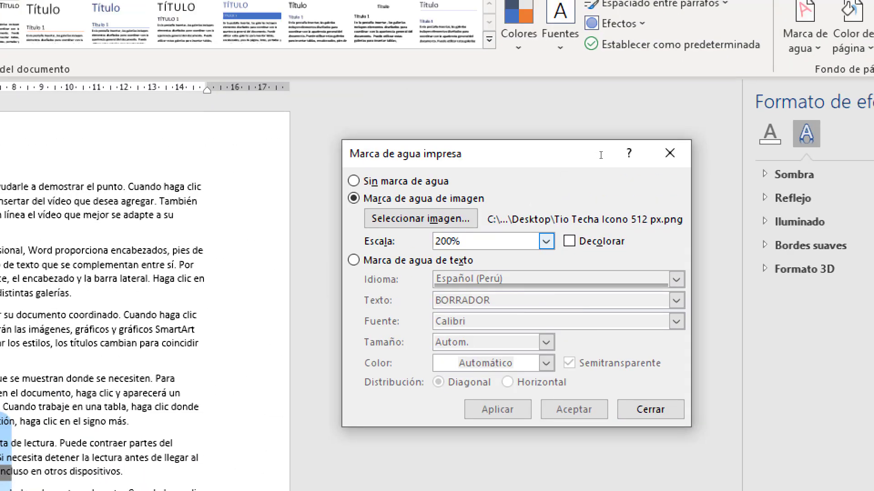
# Step: Set the picture watermark's scale to 300% and apply it
pyautogui.doubleClick(491, 249)
pyautogui.write('3')
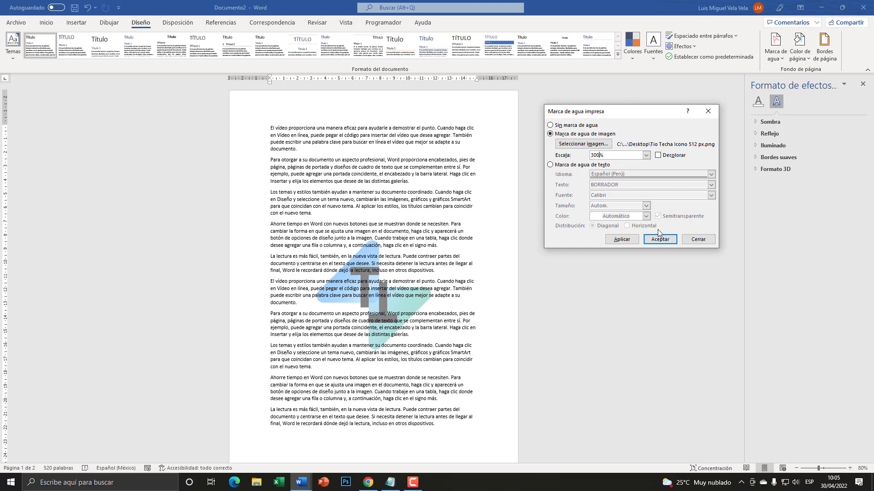
pyautogui.click(626, 241)
# Step: Try the washout (Decolorar) effect on the watermark, then turn it off again and reapply
pyautogui.click(658, 155)
pyautogui.click(626, 241)
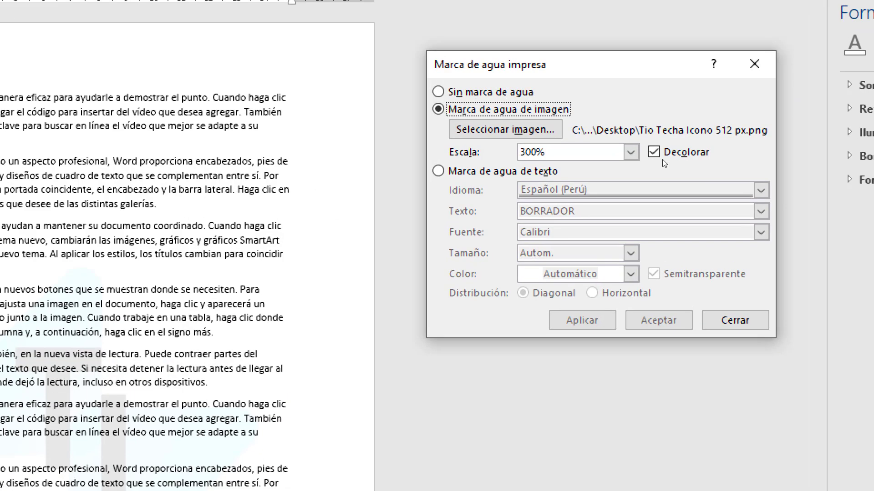
pyautogui.click(664, 157)
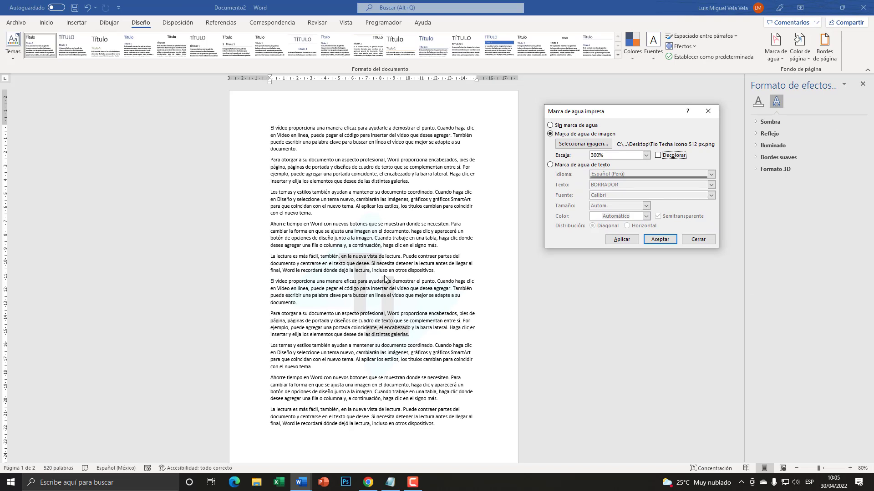
pyautogui.click(621, 240)
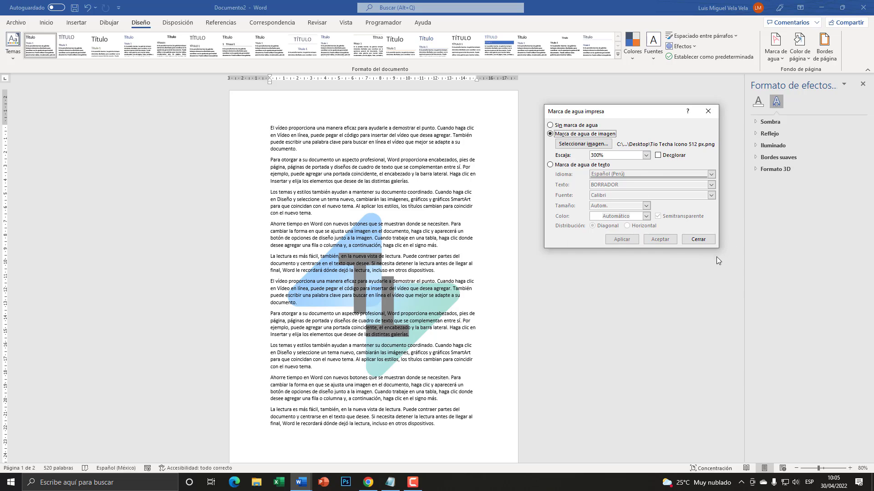
# Step: Close the watermark settings and add blank paragraphs after the text until the document has six pages to check the logo repeats
pyautogui.click(698, 240)
pyautogui.scroll(-3, 473, 310)
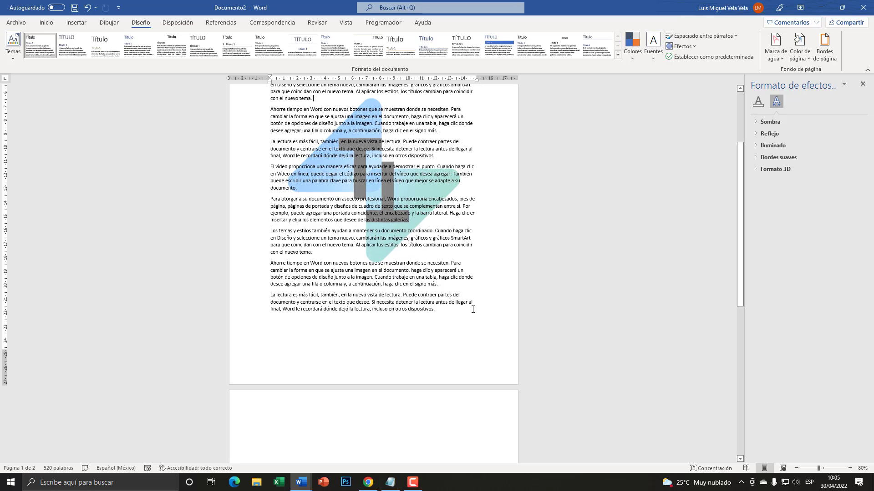
pyautogui.scroll(-6, 473, 309)
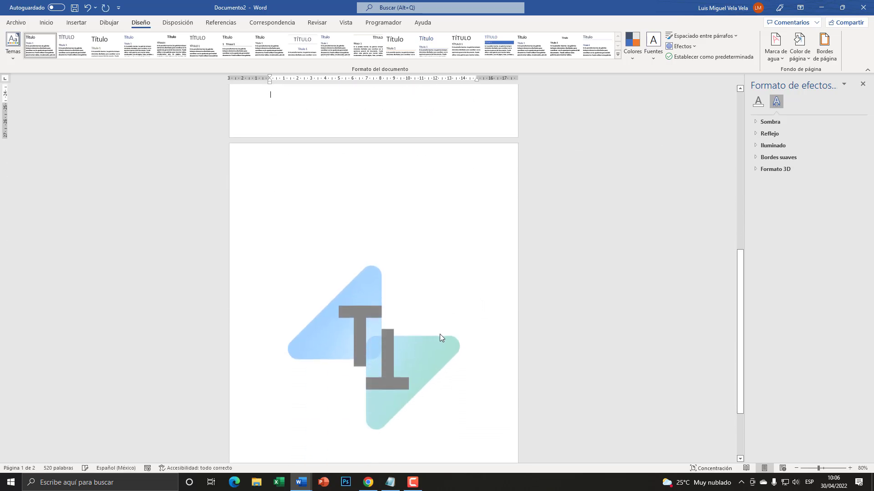
pyautogui.press('Return')
pyautogui.press('Return')
pyautogui.press('Return')
pyautogui.press('Return')
pyautogui.press('Return')
pyautogui.press('Return')
pyautogui.press('Return')
pyautogui.press('Return')
pyautogui.press('Return')
pyautogui.press('Return')
pyautogui.press('Return')
pyautogui.press('Return')
pyautogui.press('Return')
pyautogui.press('Return')
pyautogui.press('Return')
pyautogui.press('Return')
pyautogui.press('Return')
pyautogui.press('Return')
pyautogui.press('Return')
pyautogui.press('Return')
pyautogui.press('Return')
pyautogui.press('Return')
pyautogui.press('Return')
pyautogui.press('Return')
pyautogui.press('Return')
pyautogui.press('Return')
pyautogui.press('Return')
pyautogui.press('Return')
pyautogui.press('Return')
pyautogui.press('Return')
pyautogui.press('Return')
pyautogui.press('Return')
pyautogui.press('Return')
pyautogui.press('Return')
pyautogui.press('Return')
pyautogui.press('Return')
pyautogui.press('Return')
pyautogui.press('Return')
pyautogui.press('Return')
pyautogui.press('Return')
pyautogui.press('Return')
pyautogui.press('Return')
pyautogui.press('Return')
pyautogui.press('Return')
pyautogui.press('Return')
pyautogui.press('Return')
pyautogui.press('Return')
pyautogui.press('Return')
pyautogui.press('Return')
pyautogui.press('Return')
pyautogui.press('Return')
pyautogui.press('Return')
pyautogui.press('Return')
pyautogui.press('Return')
pyautogui.press('Return')
pyautogui.press('Return')
pyautogui.press('Return')
pyautogui.press('Return')
pyautogui.press('Return')
pyautogui.press('Return')
pyautogui.scroll(20, 395, 354)
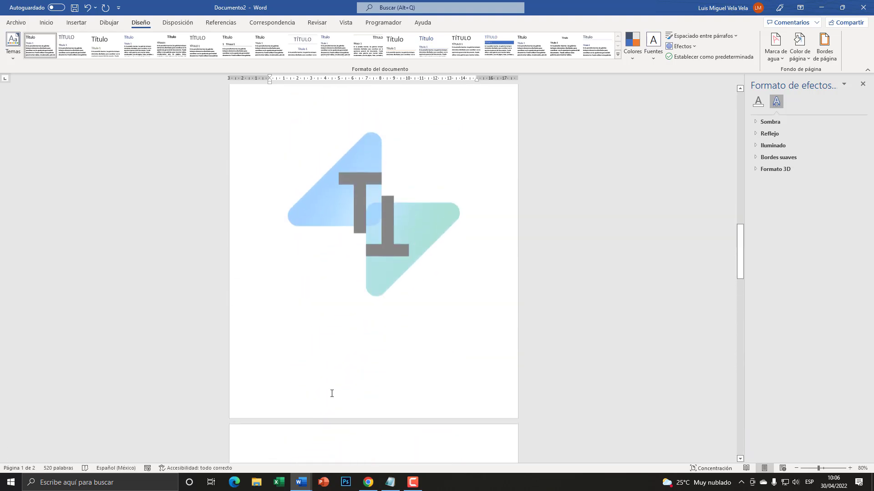
pyautogui.scroll(20, 331, 395)
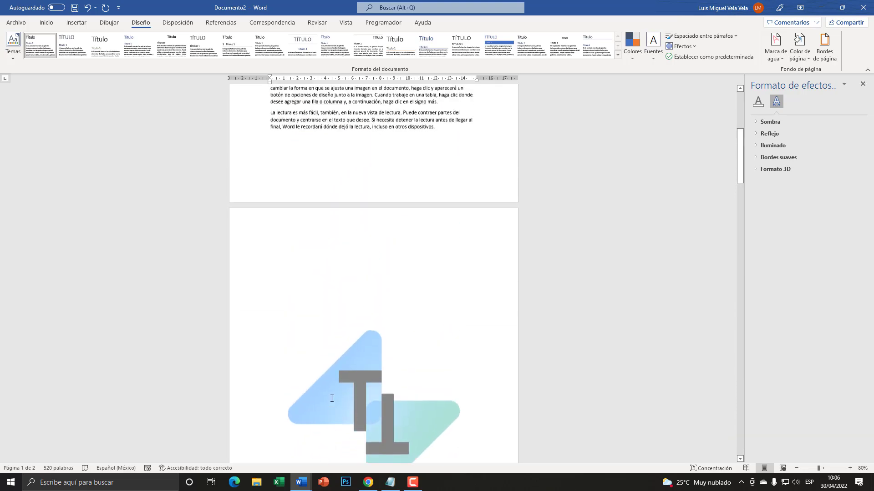
pyautogui.scroll(10, 331, 399)
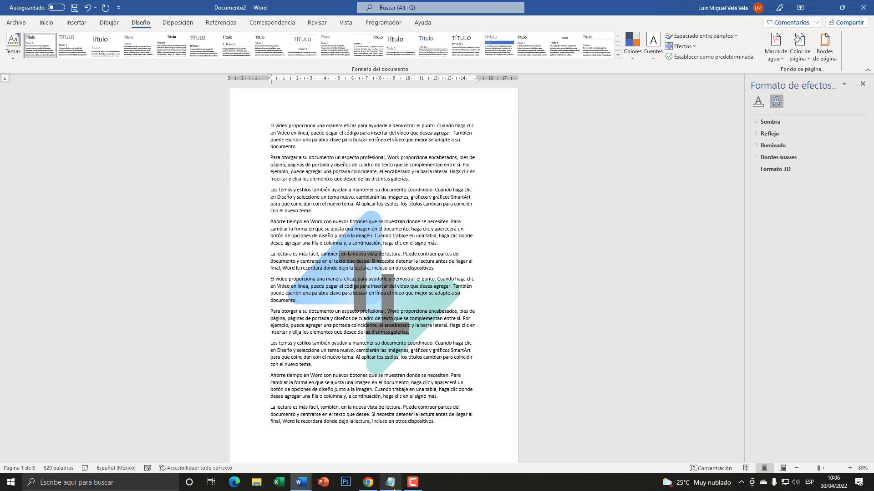
# Step: Highlight the "3.- Lo ponemos como encabezado" line in the Notepad list and return to the Word document
pyautogui.click(391, 484)
pyautogui.click(253, 220)
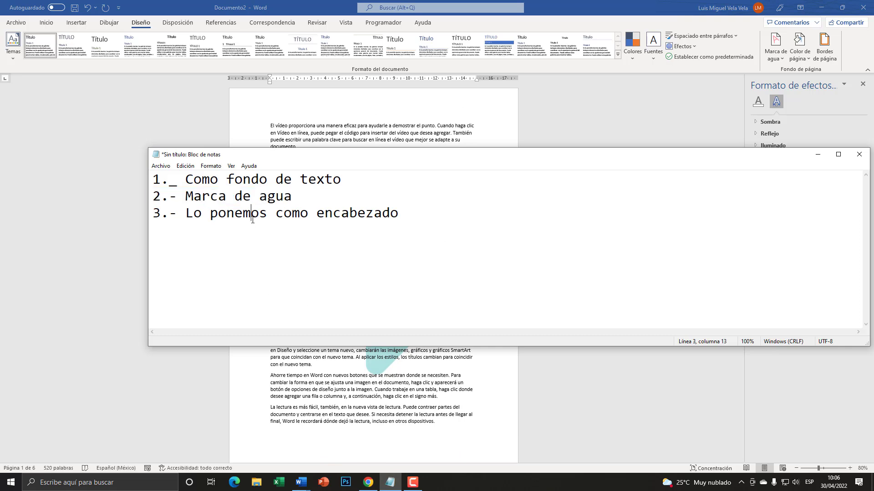
pyautogui.moveTo(407, 222); pyautogui.dragTo(84, 223)
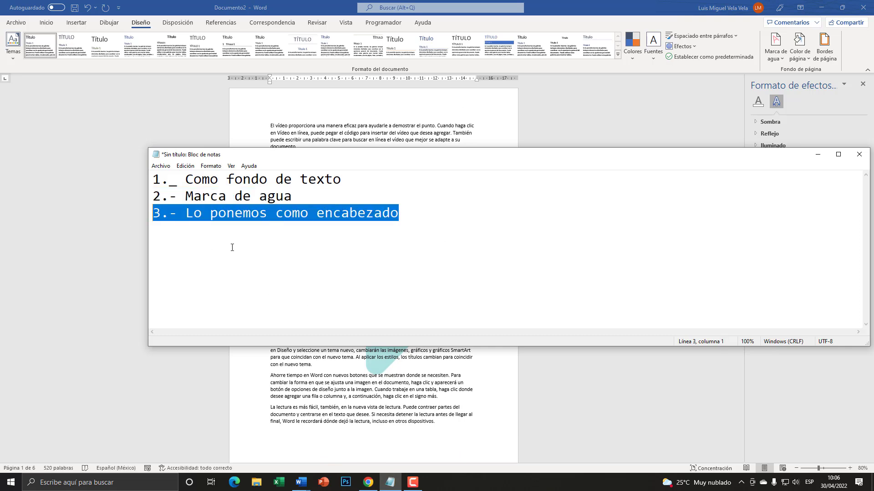
pyautogui.hotkey('alt', 'Tab')
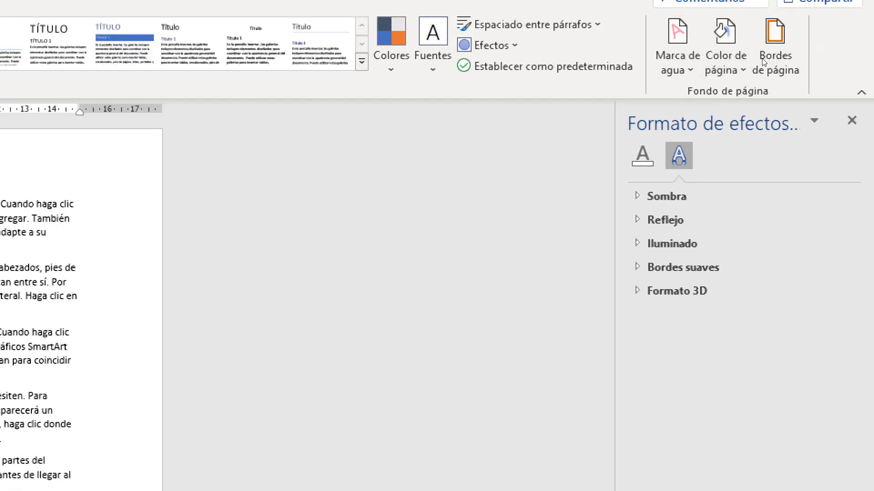
# Step: Remove the picture watermark by setting the document to no watermark (Sin marca de agua), and close the settings
pyautogui.click(776, 45)
pyautogui.press('a')
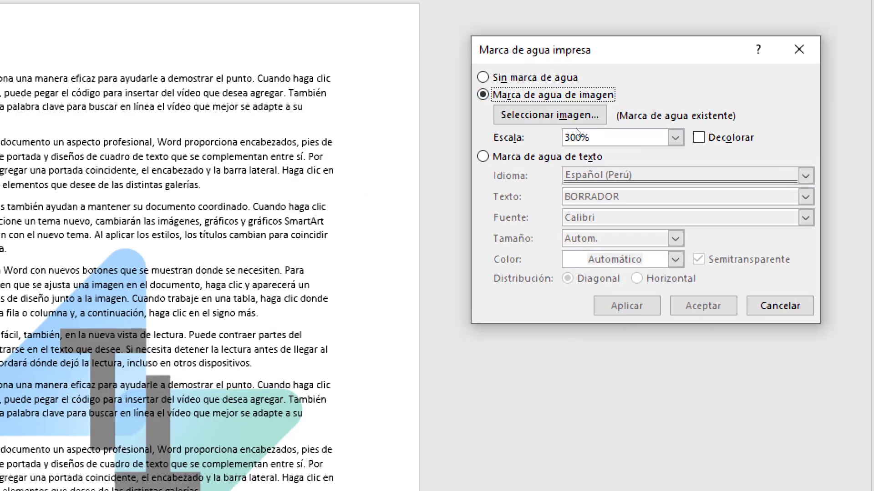
pyautogui.hotkey('alt', 's')
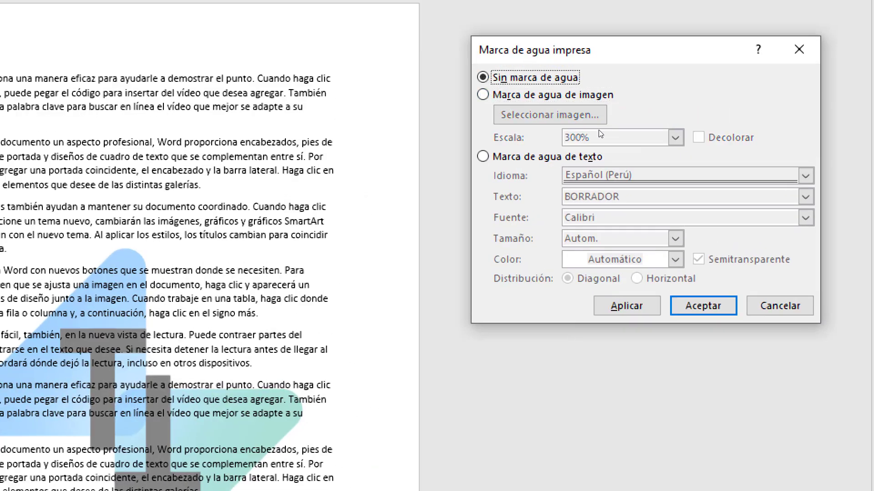
pyautogui.click(621, 239)
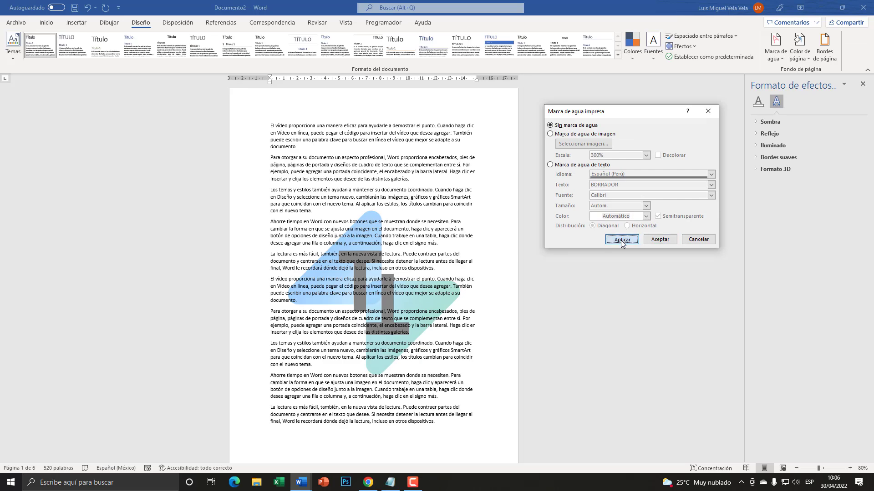
pyautogui.click(710, 241)
# Step: Switch to Notepad and revisit the third method in the list, placing the logo as a header
pyautogui.click(390, 482)
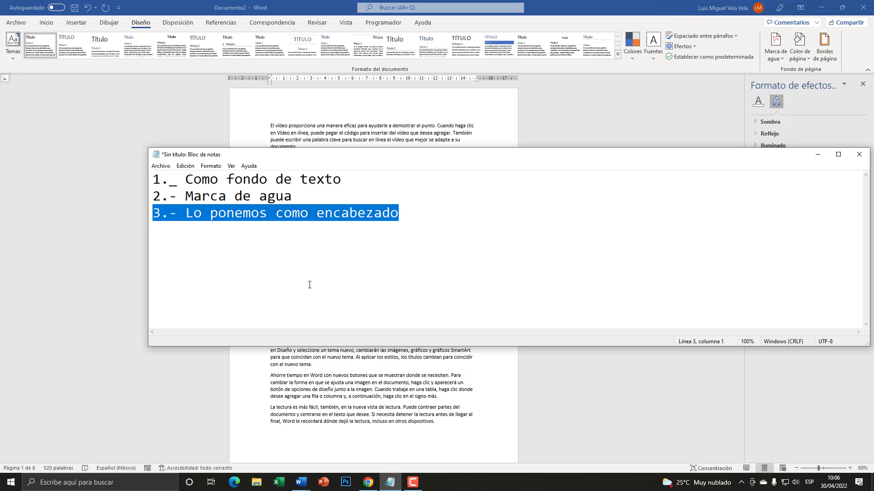
pyautogui.click(308, 213)
pyautogui.moveTo(434, 213); pyautogui.dragTo(141, 234)
pyautogui.click(327, 232)
# Step: Return to the Word document and open the first page's header for editing
pyautogui.click(352, 150)
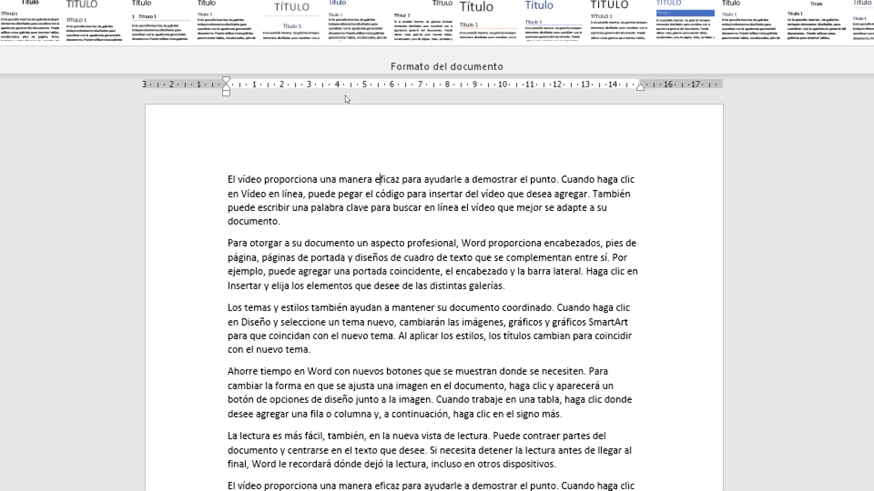
pyautogui.doubleClick(345, 96)
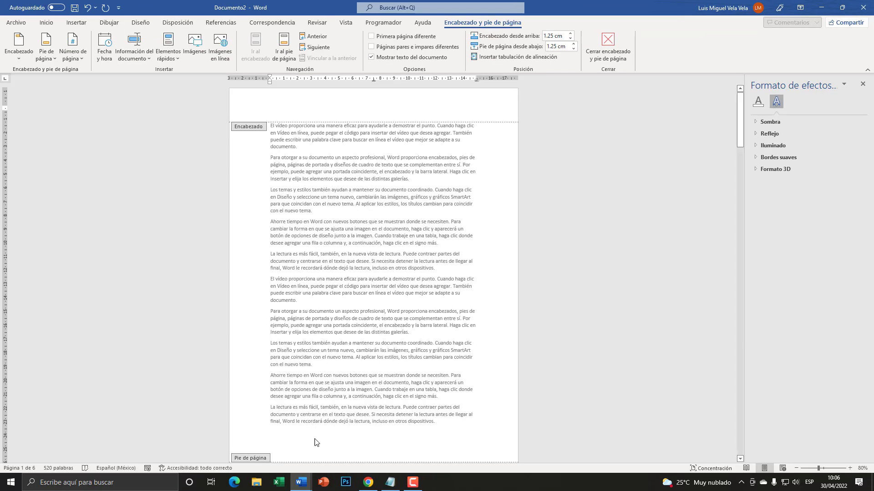
# Step: Insert the desktop picture "Tio Techa Icono 512 px" from this device into the page header
pyautogui.scroll(-2, 270, 489)
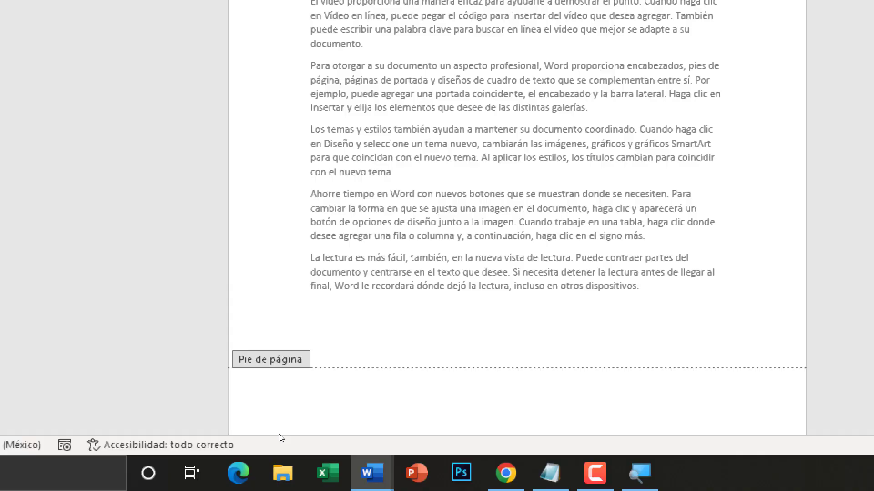
pyautogui.scroll(2, 334, 350)
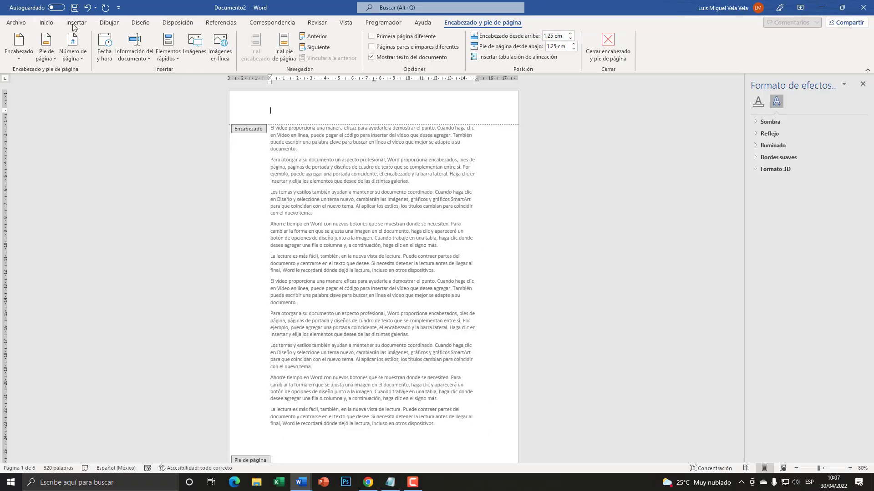
pyautogui.click(76, 22)
pyautogui.click(147, 57)
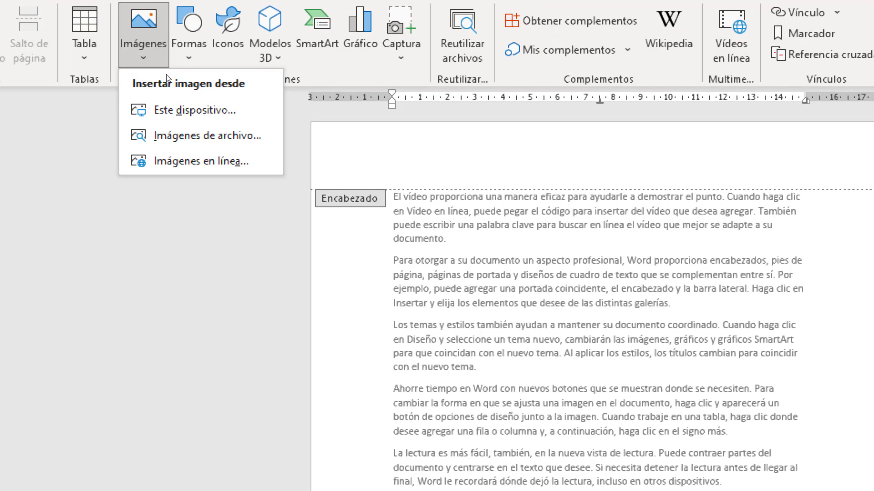
pyautogui.click(170, 85)
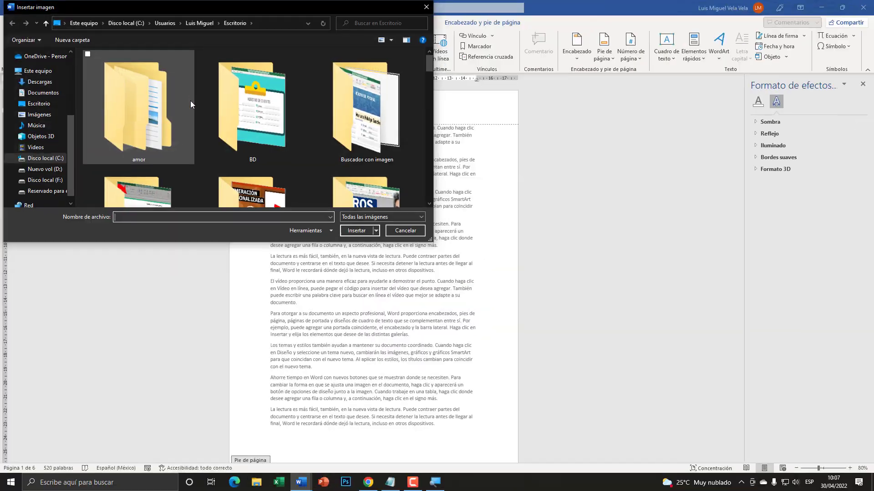
pyautogui.scroll(-15, 341, 169)
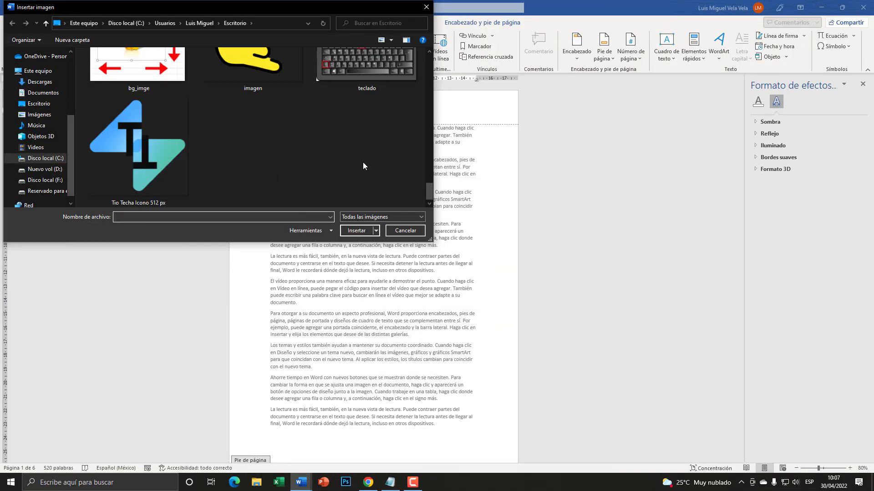
pyautogui.doubleClick(166, 156)
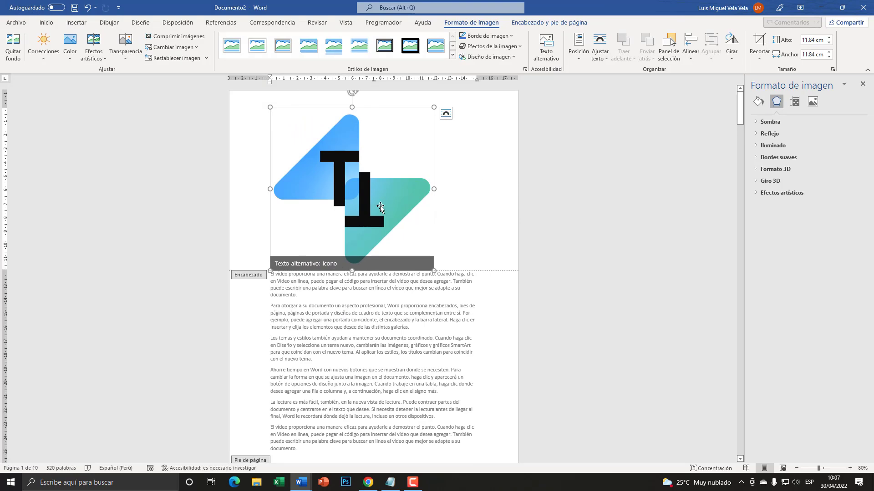
# Step: Wrap the header logo behind the text (Detrás del texto) and move it down to the middle of the first page
pyautogui.rightClick(377, 197)
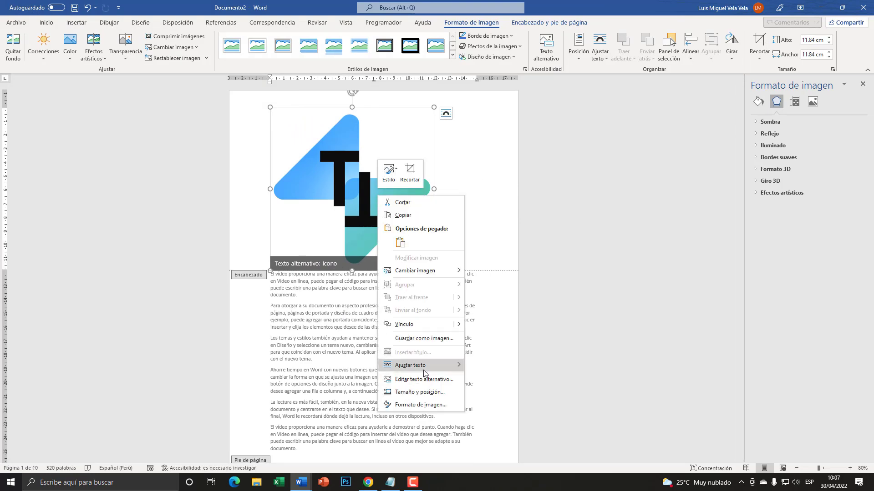
pyautogui.moveTo(423, 372)
pyautogui.click(496, 396)
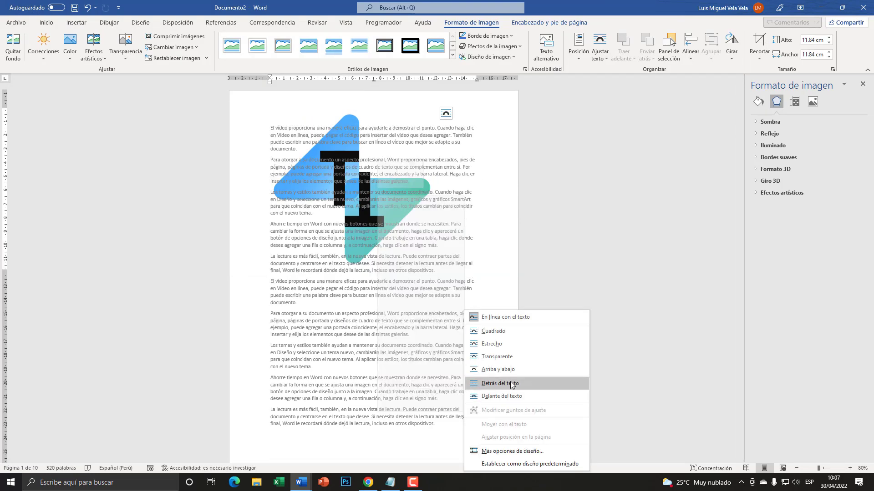
pyautogui.click(504, 397)
pyautogui.moveTo(351, 105); pyautogui.dragTo(362, 182)
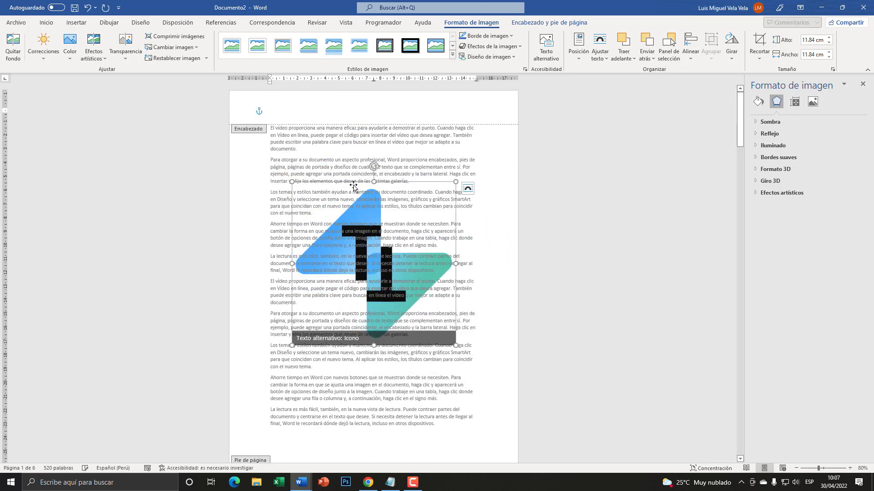
# Step: Open the logo's picture formatting and set its transparency to 80%
pyautogui.rightClick(354, 183)
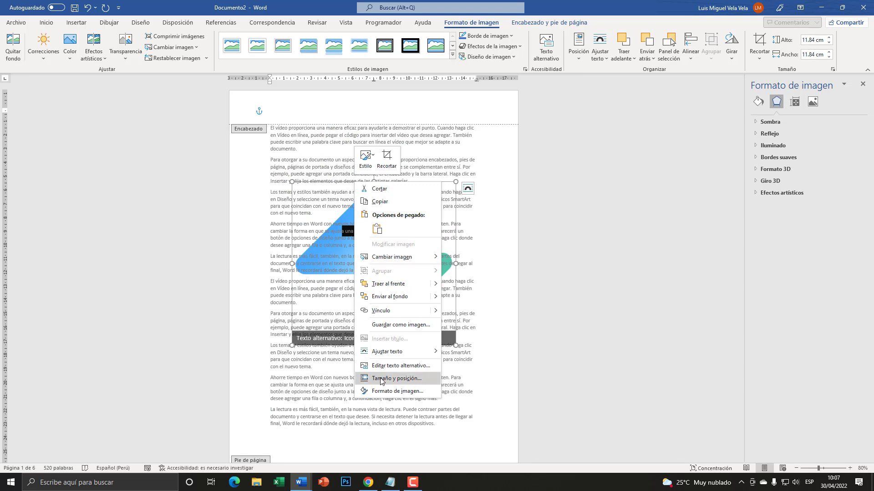
pyautogui.click(402, 393)
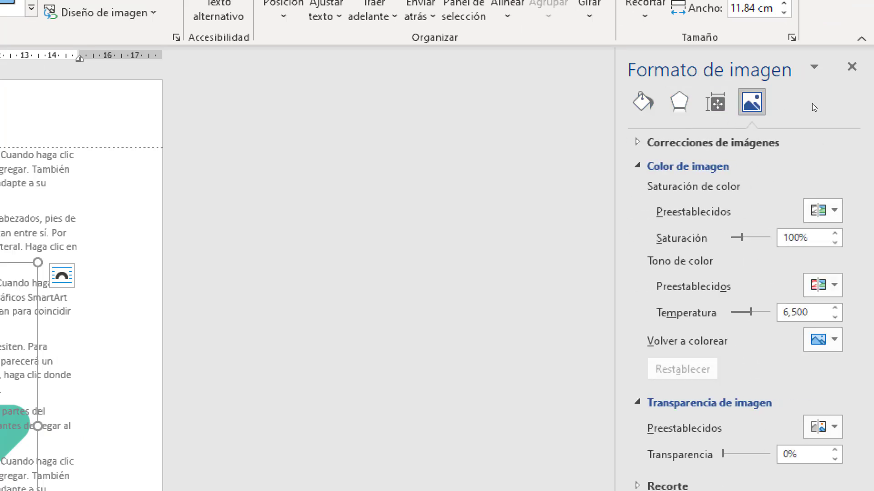
pyautogui.click(758, 164)
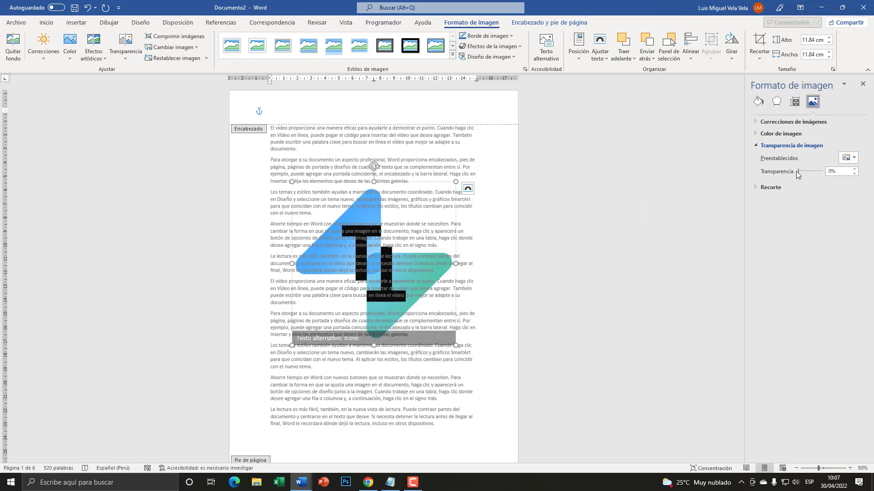
pyautogui.moveTo(718, 242); pyautogui.dragTo(735, 242)
pyautogui.moveTo(804, 171); pyautogui.dragTo(817, 175)
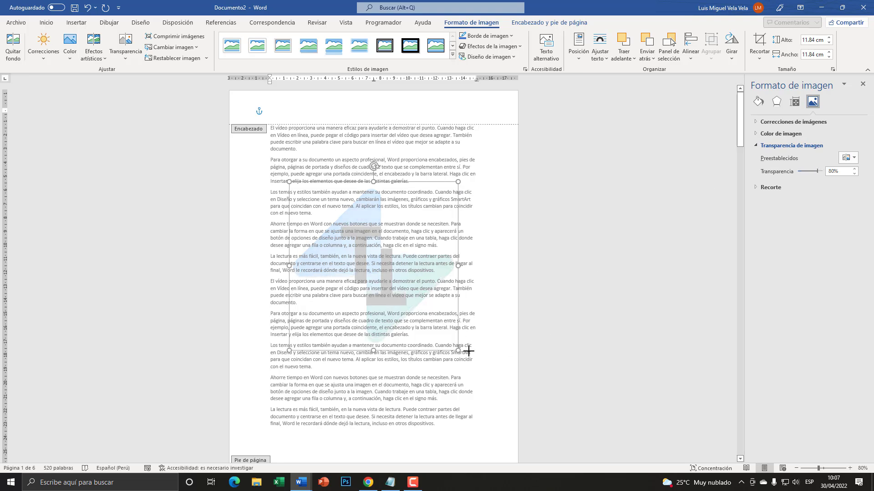
# Step: Enlarge the semi-transparent logo, centre it on the page, and close header editing
pyautogui.moveTo(462, 348); pyautogui.dragTo(483, 370)
pyautogui.moveTo(391, 182)
pyautogui.mouseDown()
pyautogui.moveTo(379, 162)
pyautogui.moveTo(391, 176)
pyautogui.mouseUp()
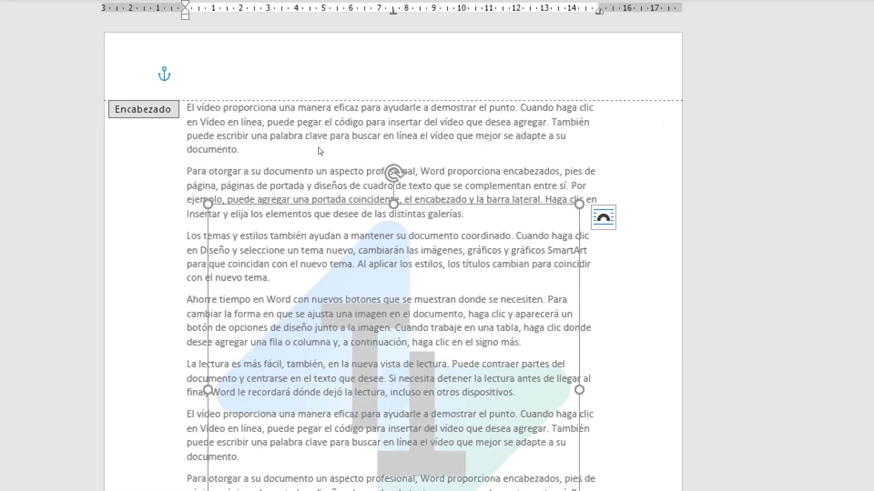
pyautogui.doubleClick(320, 151)
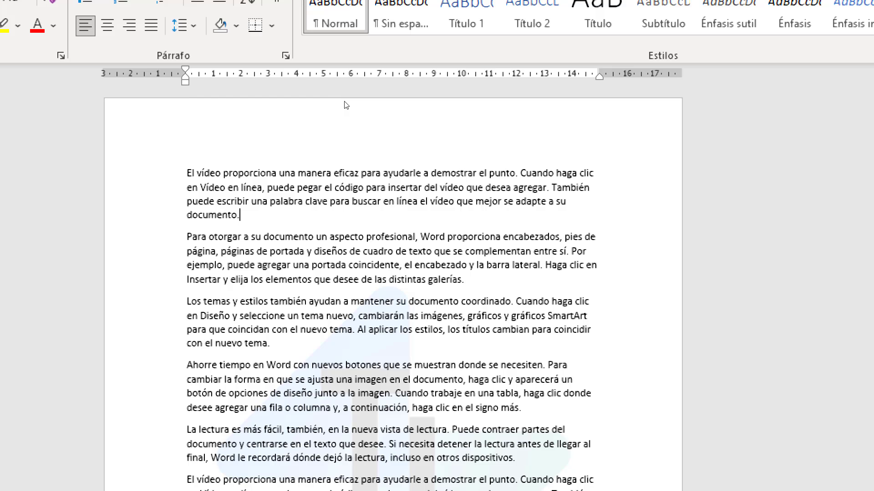
# Step: Reopen the header to compare the logo's appearance in header editing, and return to the body text
pyautogui.doubleClick(351, 107)
pyautogui.scroll(-10, 350, 107)
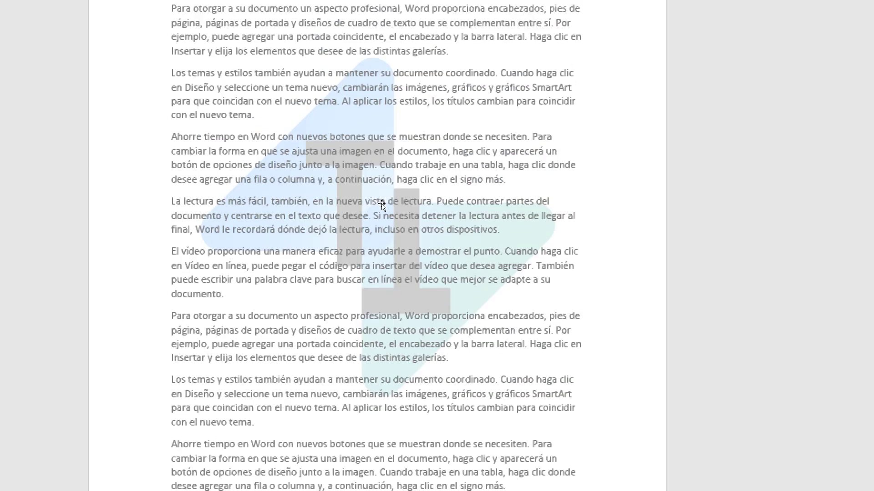
pyautogui.scroll(1, 382, 206)
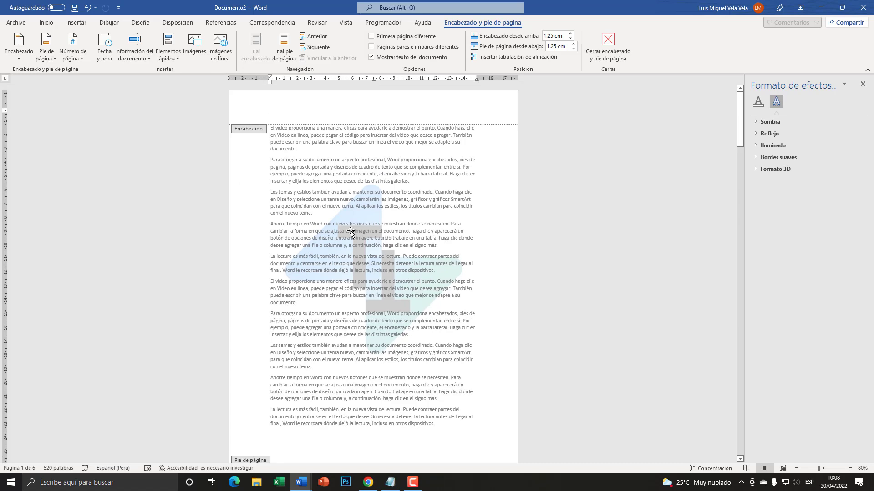
pyautogui.doubleClick(301, 143)
# Step: Examine how the header logo repeats across the document's pages, and return to the first page
pyautogui.scroll(-10, 489, 312)
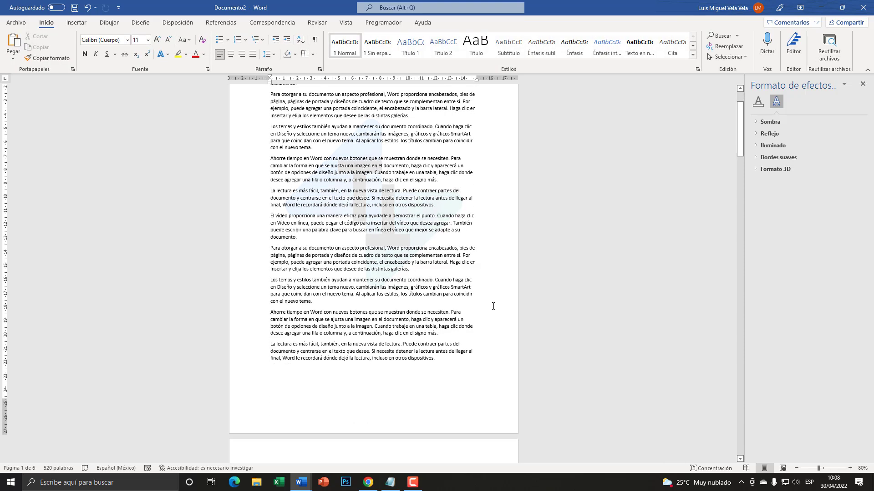
pyautogui.scroll(-8, 495, 300)
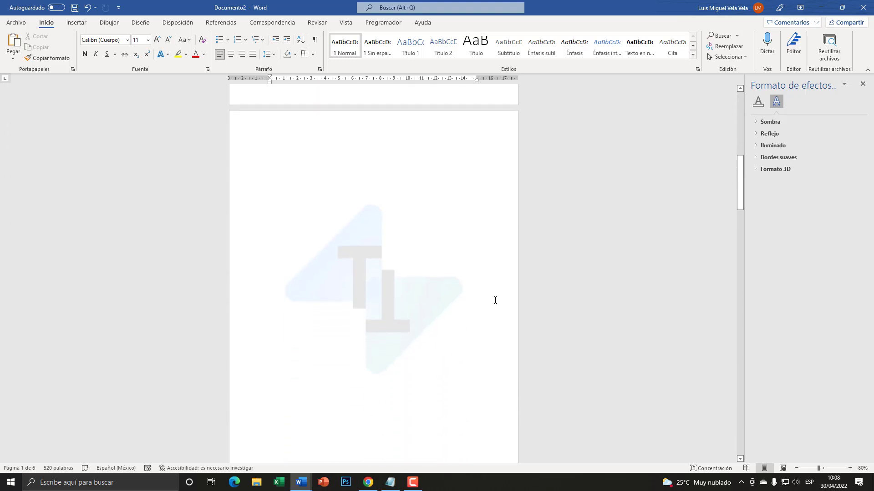
pyautogui.scroll(4, 494, 298)
pyautogui.scroll(-4, 494, 299)
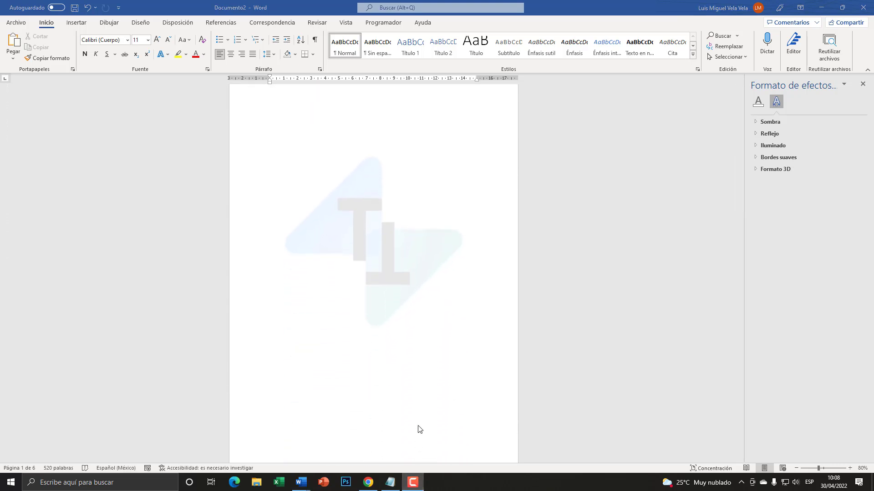
pyautogui.click(321, 156)
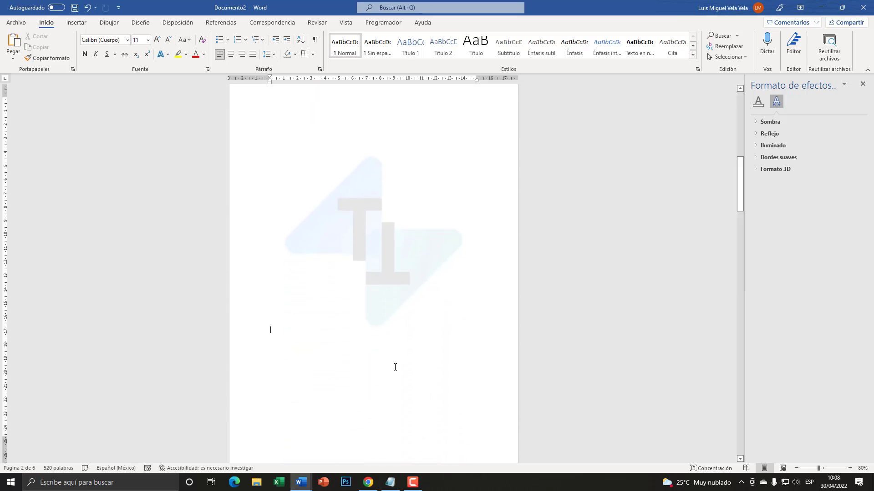
pyautogui.scroll(-5, 395, 354)
pyautogui.scroll(-5, 427, 341)
pyautogui.scroll(8, 427, 341)
pyautogui.scroll(-8, 427, 341)
pyautogui.scroll(8, 427, 341)
pyautogui.scroll(-20, 440, 321)
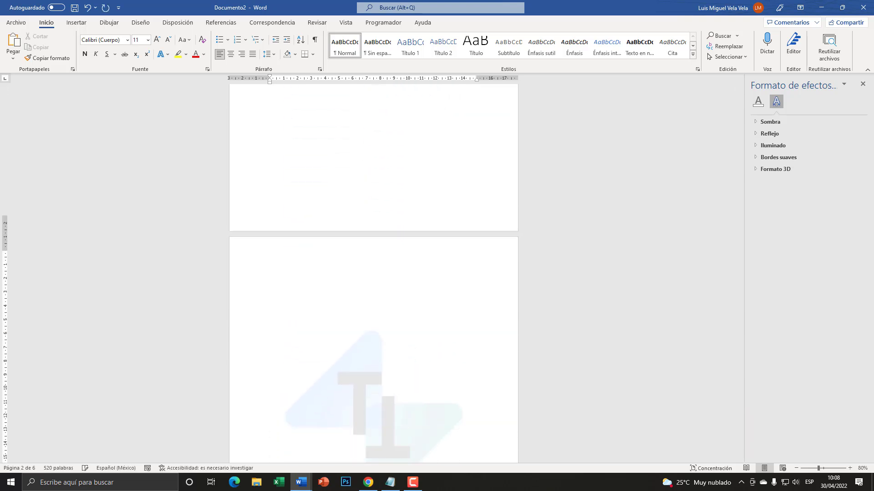
pyautogui.moveTo(740, 266); pyautogui.dragTo(731, 86)
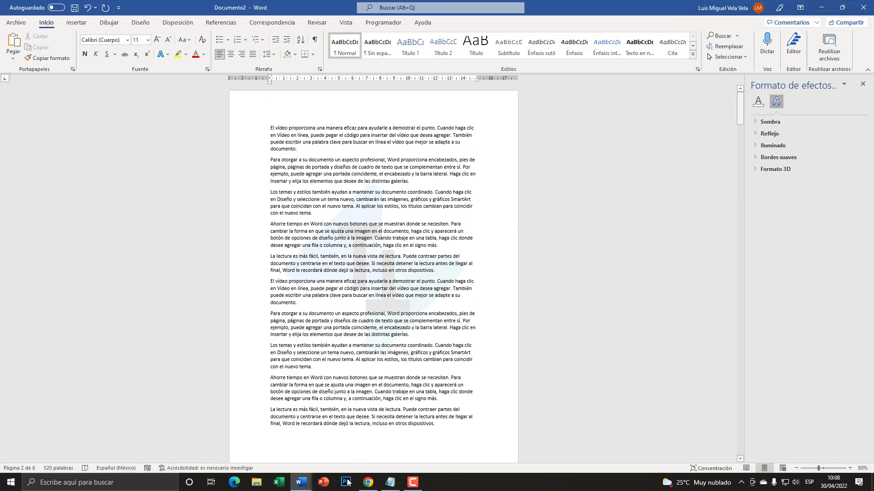
# Step: Switch to Notepad, highlight the "2.- Marca de agua" line in the list, and return to the Word document
pyautogui.click(390, 482)
pyautogui.moveTo(292, 196); pyautogui.dragTo(124, 194)
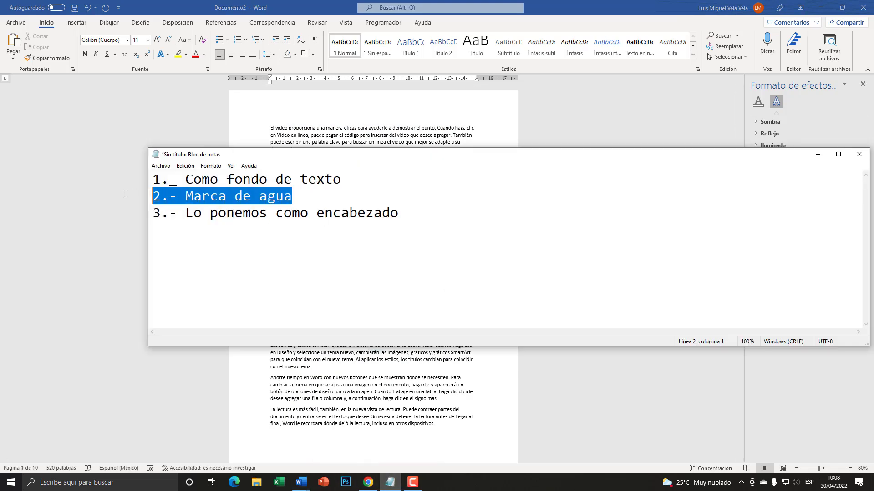
pyautogui.click(286, 123)
# Step: Reopen the first page's header, try shifting the logo slightly, and restore its centred position
pyautogui.scroll(-3, 390, 226)
pyautogui.scroll(3, 390, 226)
pyautogui.doubleClick(332, 101)
pyautogui.moveTo(363, 217)
pyautogui.mouseDown()
pyautogui.moveTo(377, 191)
pyautogui.moveTo(351, 223)
pyautogui.mouseUp()
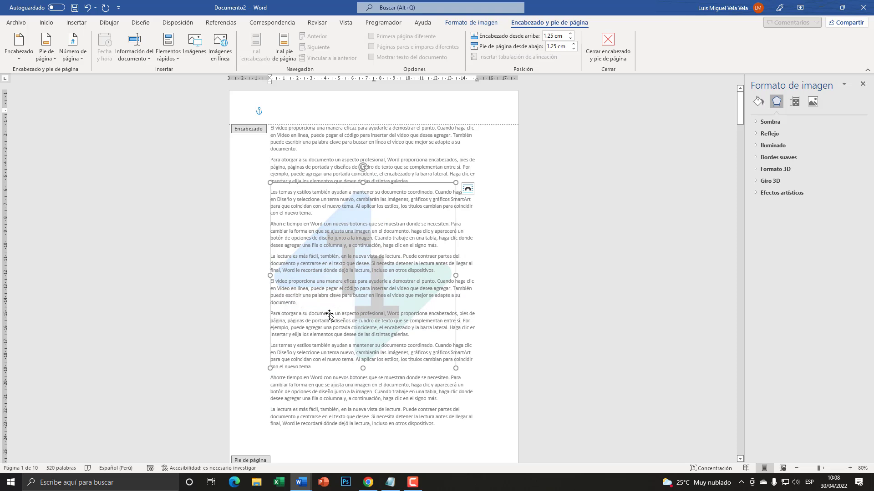
pyautogui.moveTo(377, 317); pyautogui.dragTo(389, 311)
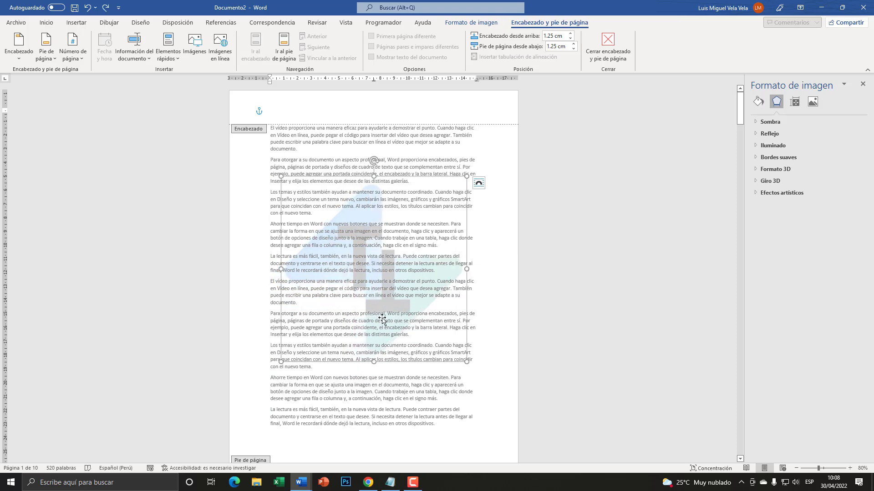
# Step: Append "(Secciones y desvincular las hojas)" to the third line in Notepad, highlight the added words, and return to Word
pyautogui.click(390, 482)
pyautogui.click(447, 217)
pyautogui.write('(Secciones()')
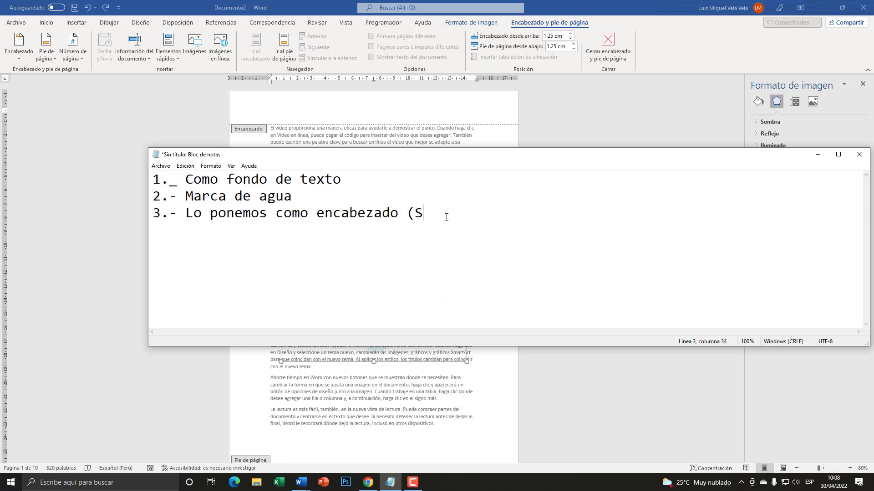
pyautogui.press('BackSpace')
pyautogui.press('BackSpace')
pyautogui.write(')')
pyautogui.write('y desvincular')
pyautogui.write(' las hoa')
pyautogui.press('BackSpace')
pyautogui.write('jas=)')
pyautogui.press('BackSpace')
pyautogui.press('BackSpace')
pyautogui.write(')')
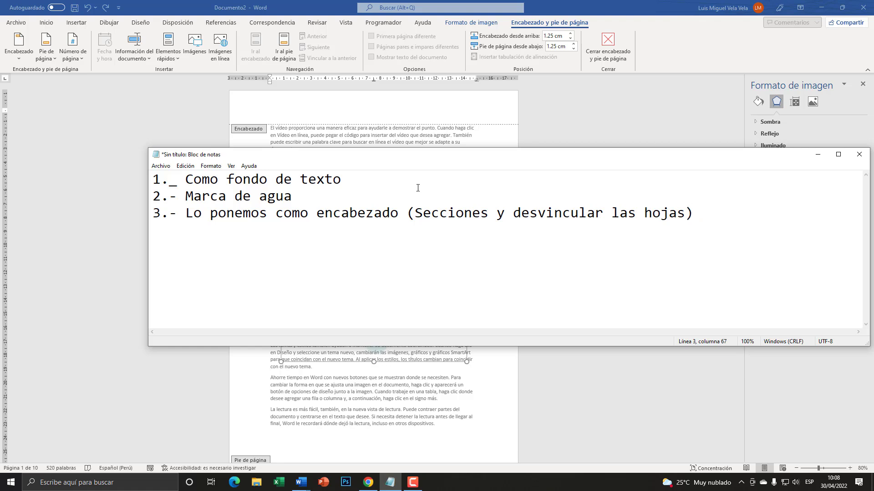
pyautogui.moveTo(684, 213); pyautogui.dragTo(414, 213)
pyautogui.click(388, 141)
# Step: Try deleting the header logo from the second page, undo the deletion, and restore the view to 90%
pyautogui.moveTo(419, 286); pyautogui.dragTo(380, 250)
pyautogui.scroll(-2, 379, 251)
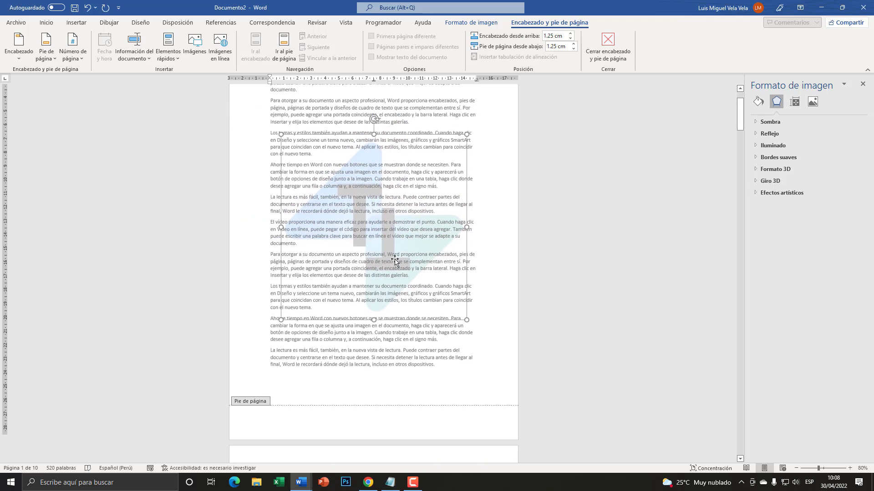
pyautogui.scroll(-5, 379, 250)
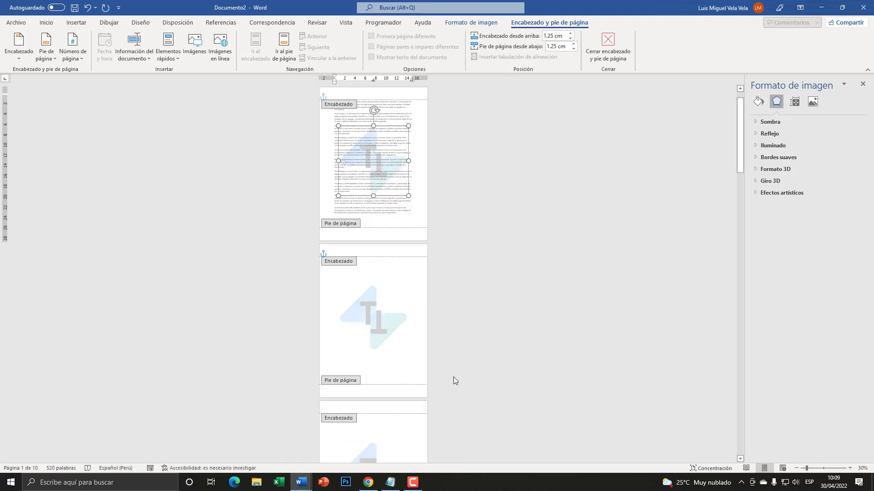
pyautogui.click(379, 296)
pyautogui.press('Delete')
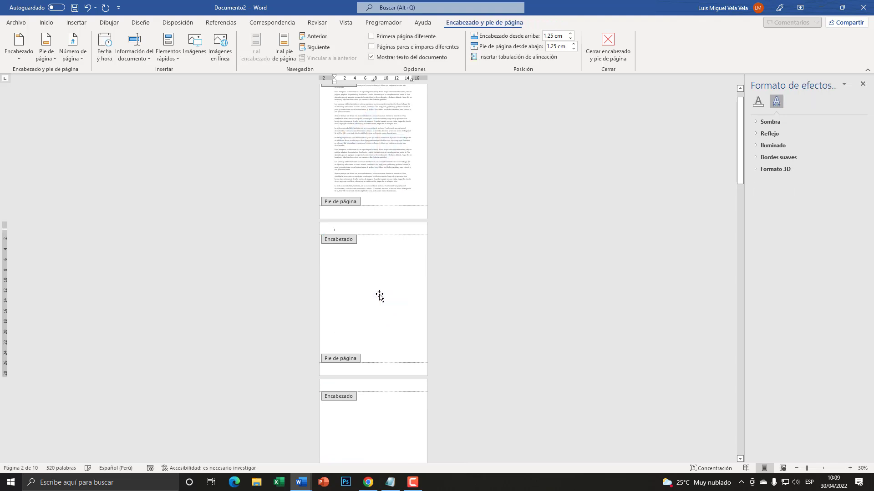
pyautogui.hotkey('ctrl', 'z')
pyautogui.click(849, 468)
pyautogui.click(849, 468)
pyautogui.click(849, 468)
pyautogui.click(849, 468)
pyautogui.click(849, 468)
pyautogui.click(849, 468)
# Step: Switch to Notepad to revisit the note about sections and unlinking pages, and return to Word's first page
pyautogui.click(390, 483)
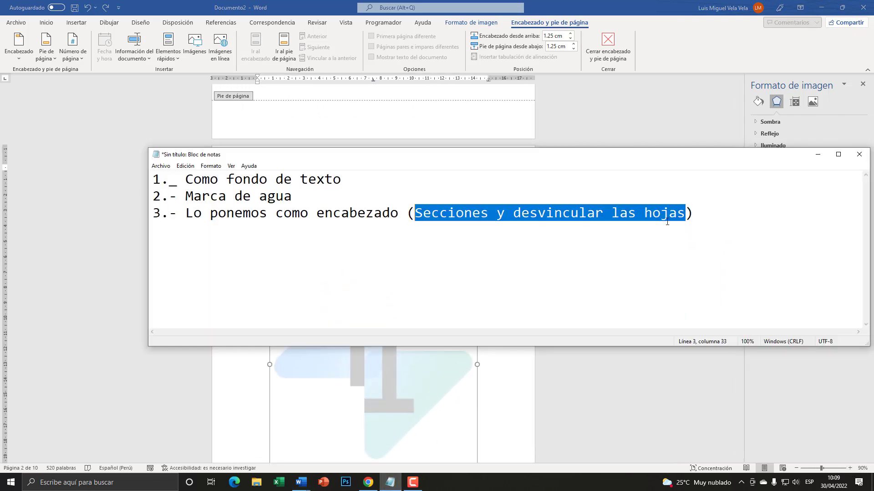
pyautogui.click(469, 121)
pyautogui.scroll(10, 468, 121)
pyautogui.scroll(2, 433, 230)
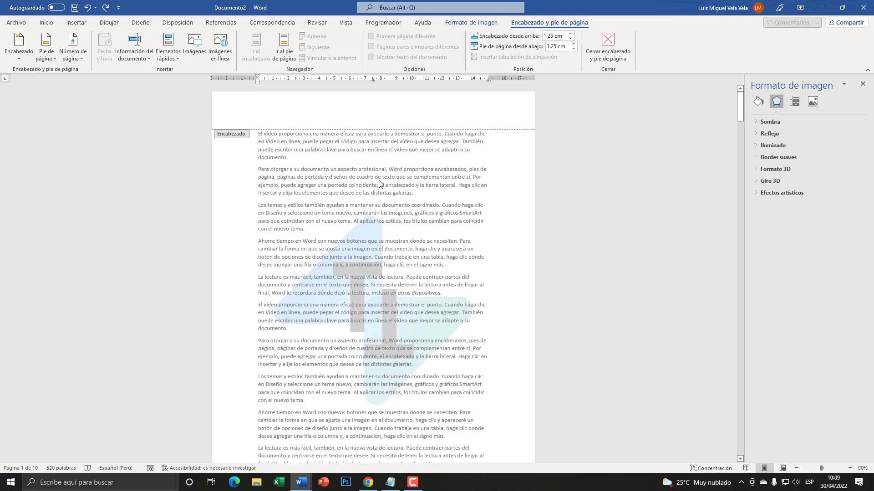
# Step: Close header editing and review the logo behind the text on the first pages
pyautogui.doubleClick(298, 157)
pyautogui.scroll(-3, 370, 219)
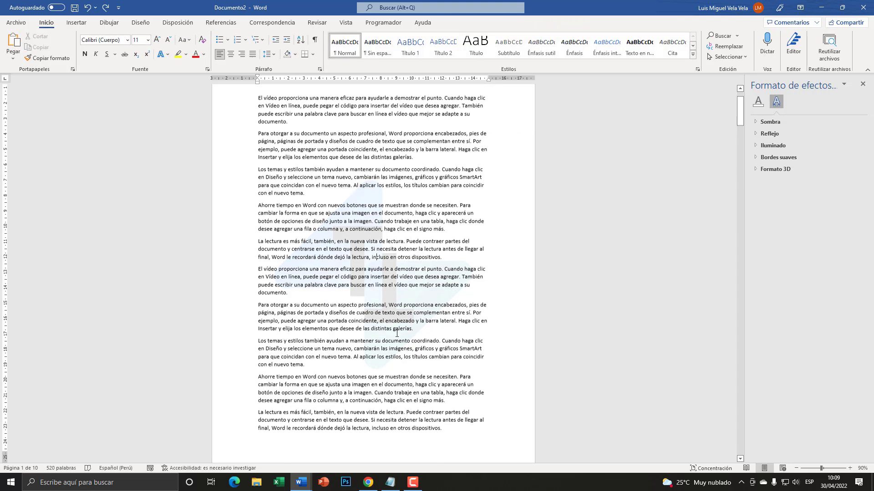
pyautogui.scroll(-13, 377, 218)
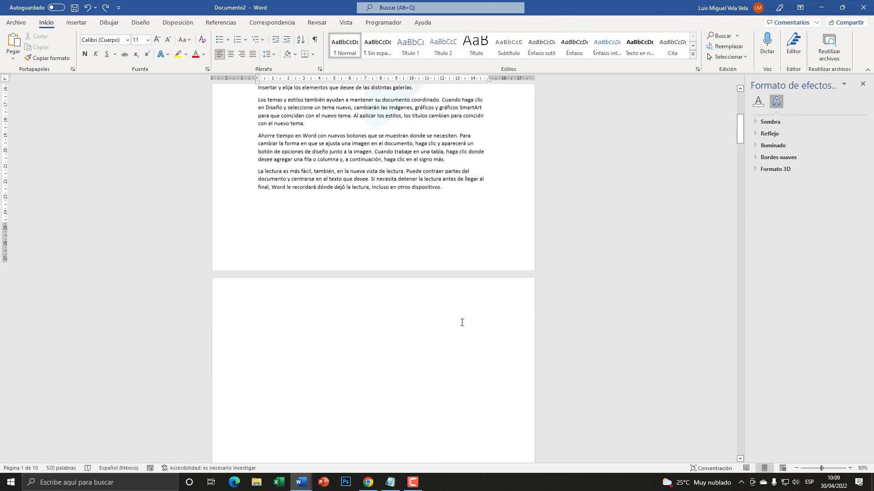
pyautogui.scroll(7, 452, 332)
pyautogui.scroll(9, 448, 346)
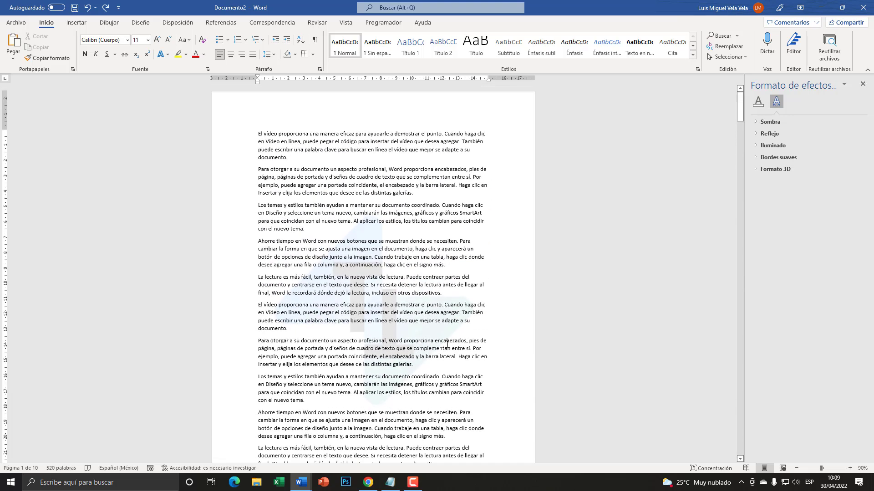
# Step: Revisit the third method in the Notepad list, return to Word, and open the first page's header for editing
pyautogui.click(390, 482)
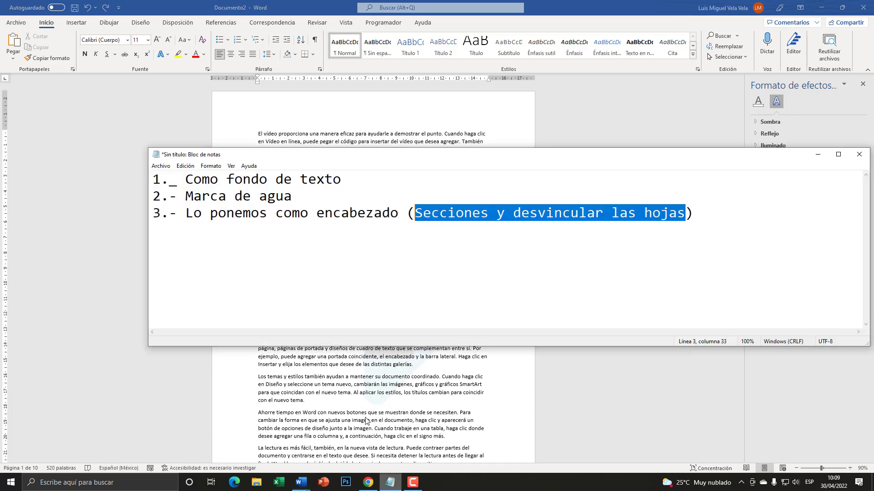
pyautogui.click(232, 213)
pyautogui.moveTo(169, 213); pyautogui.dragTo(406, 213)
pyautogui.click(445, 212)
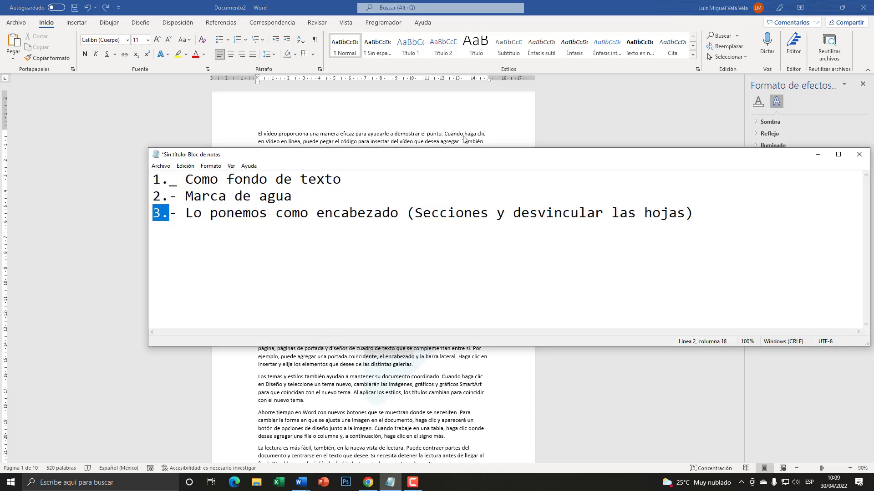
pyautogui.click(362, 130)
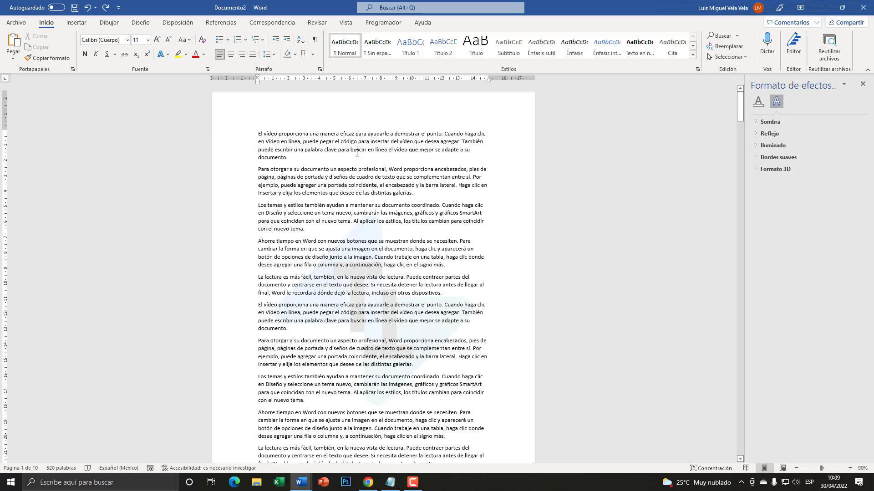
pyautogui.doubleClick(316, 117)
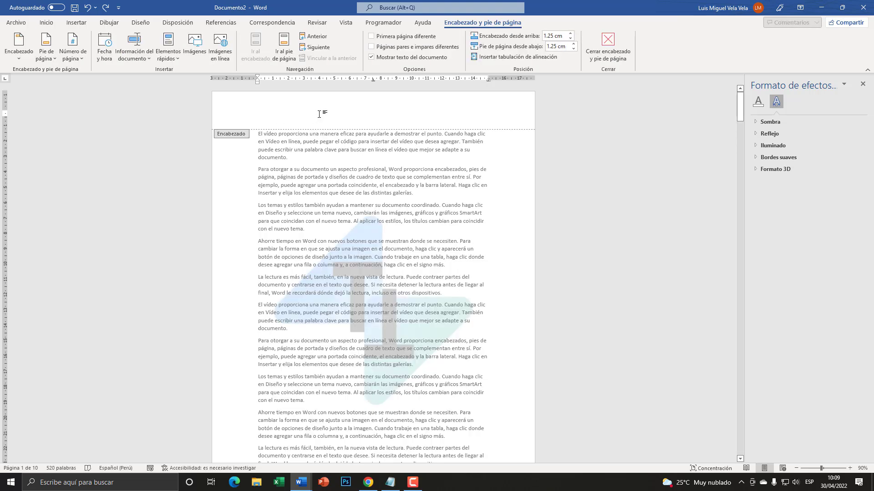